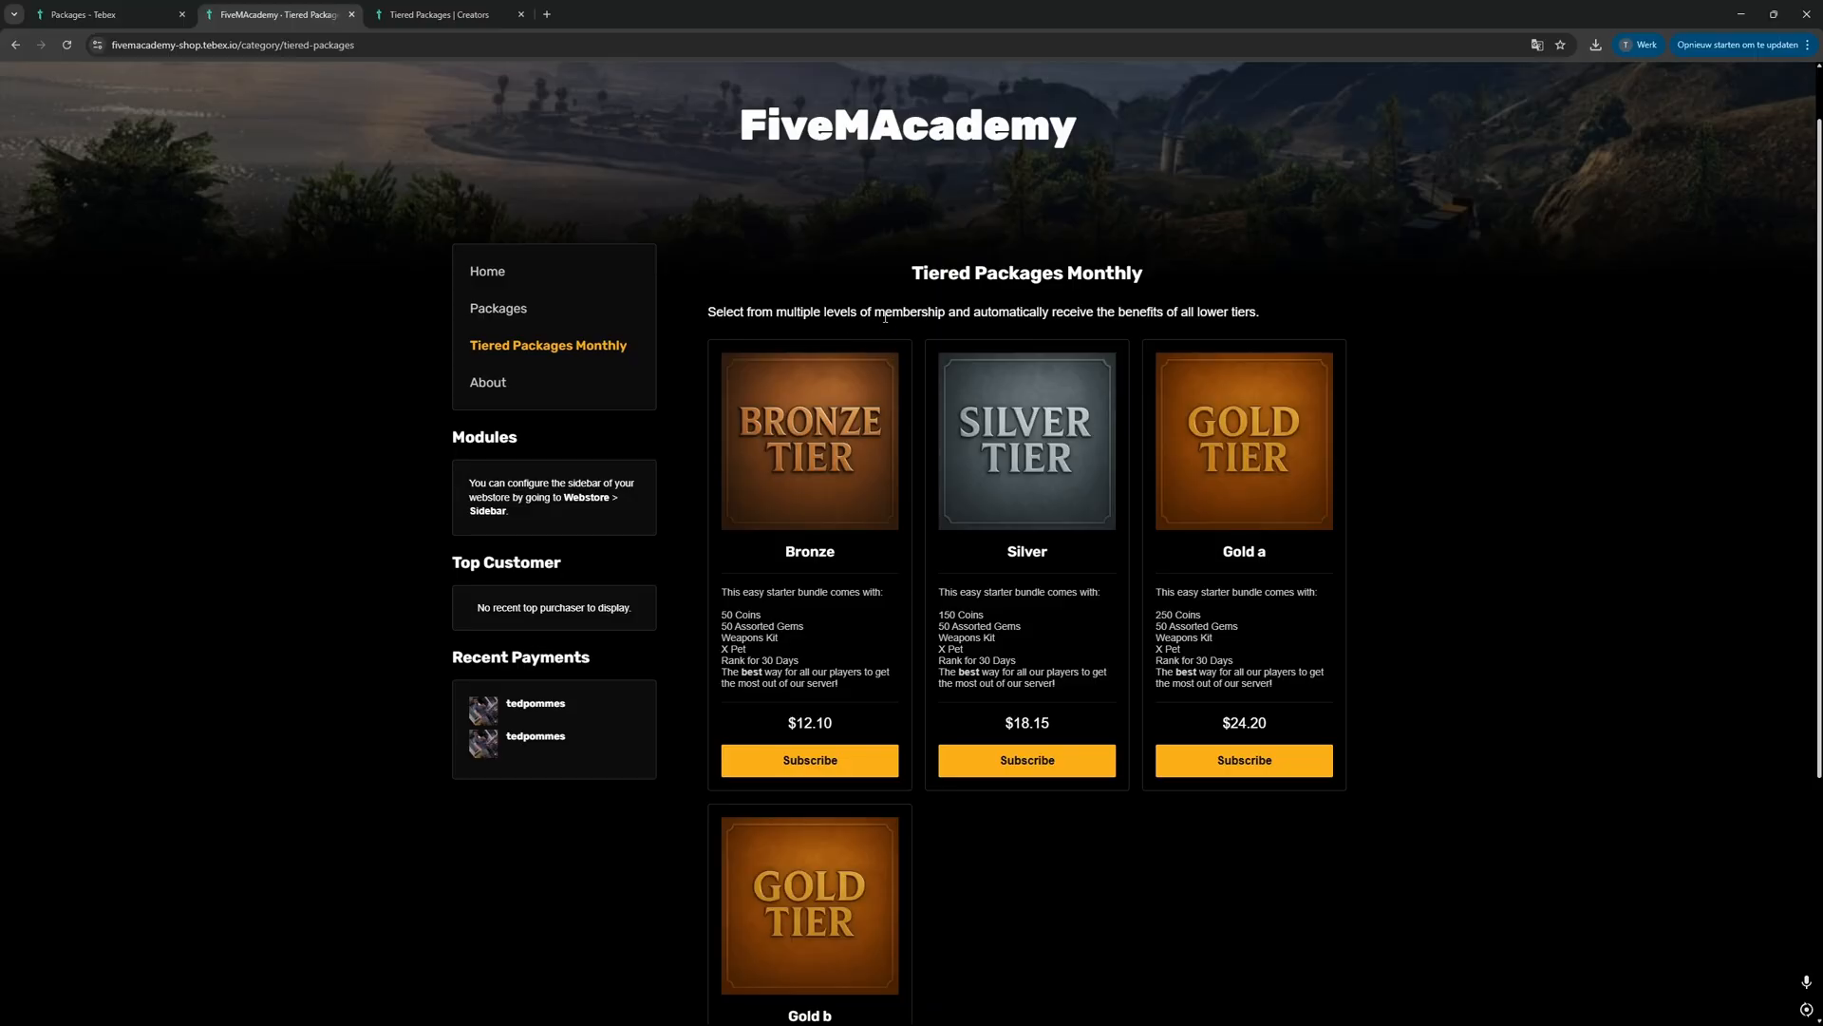
Step: Examine the Tiered Packages Monthly page and compare the perks of the Gold a and Gold b packages
scroll(1427, 294, "down", 1)
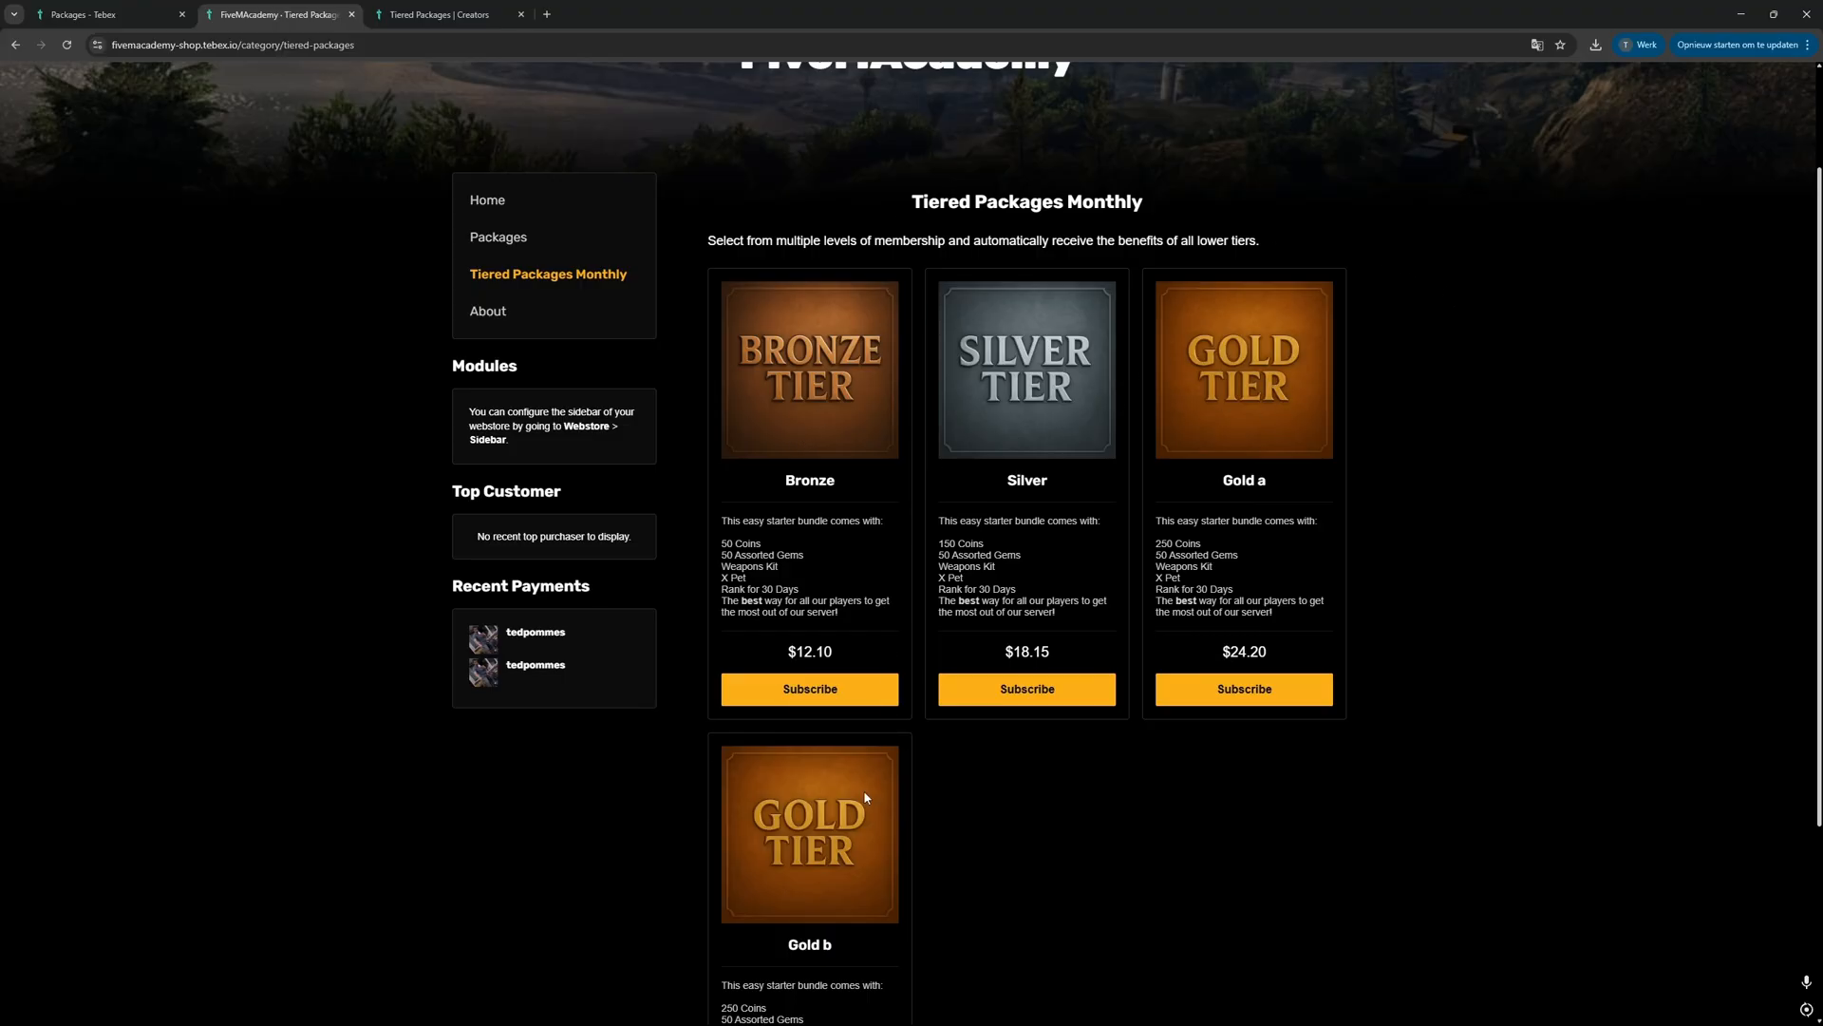
scroll(1452, 422, "down", 1)
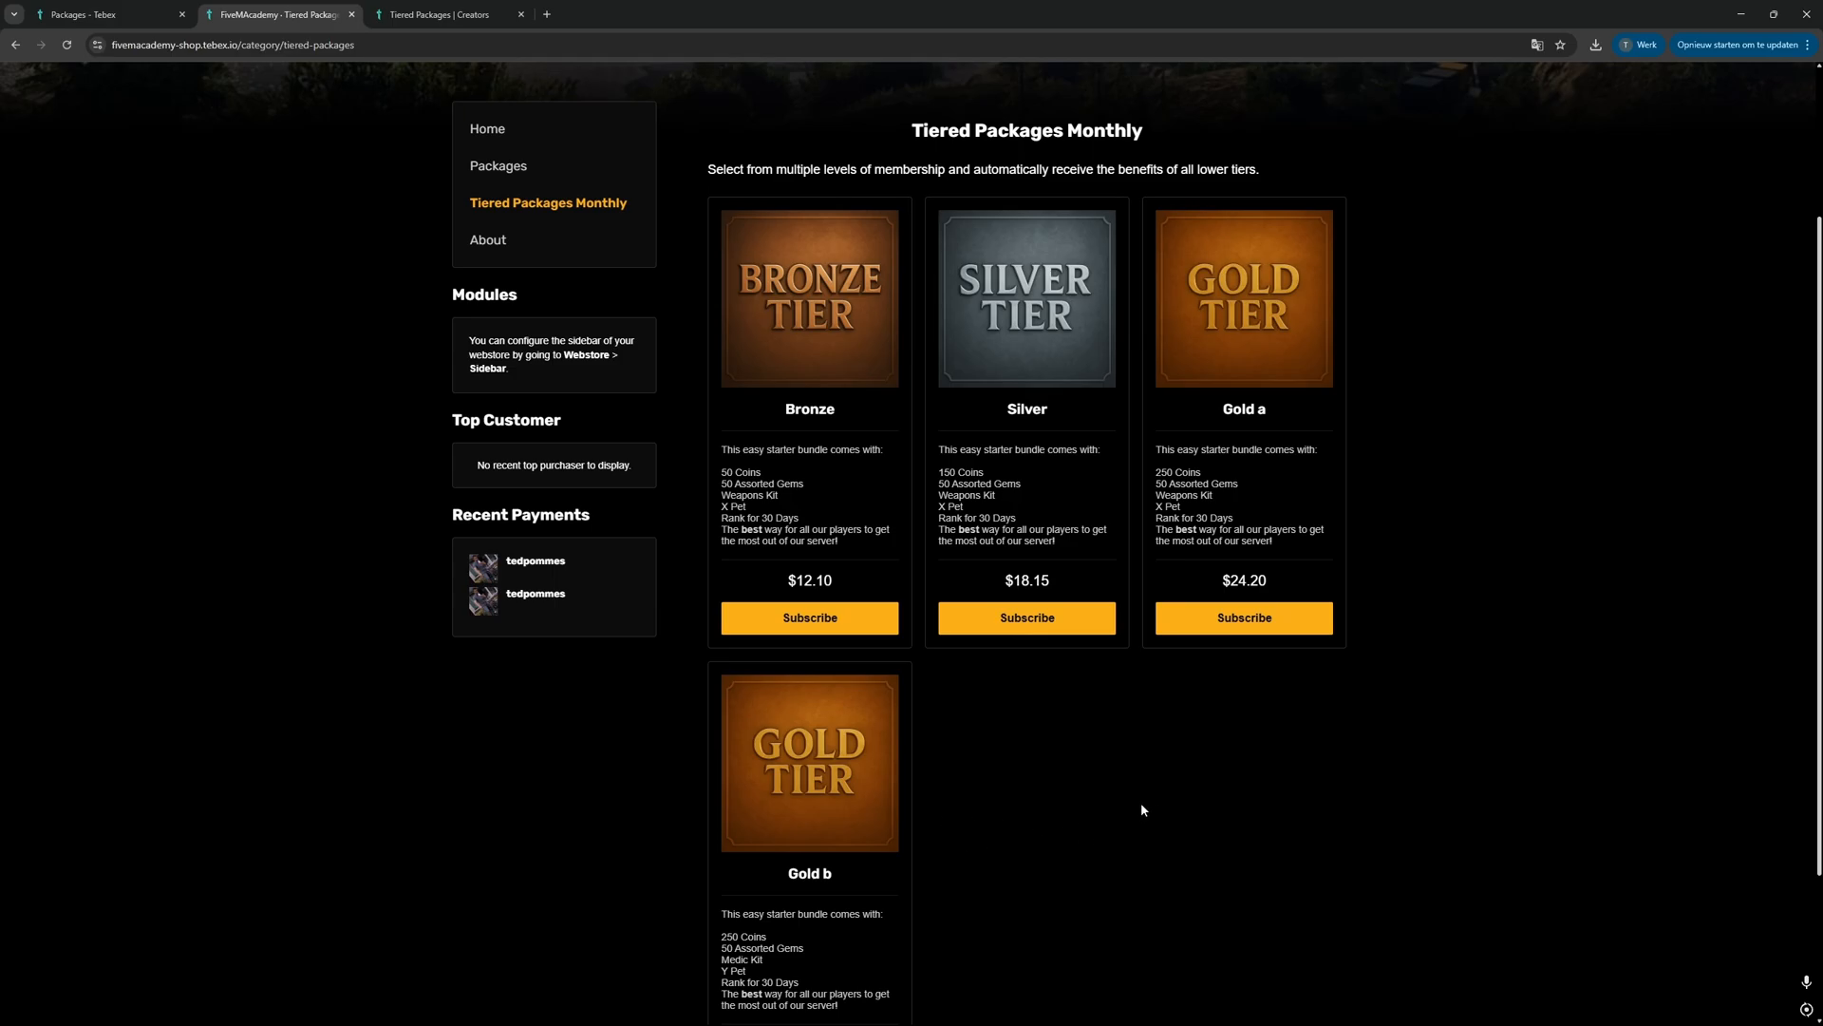
scroll(1123, 796, "down", 1)
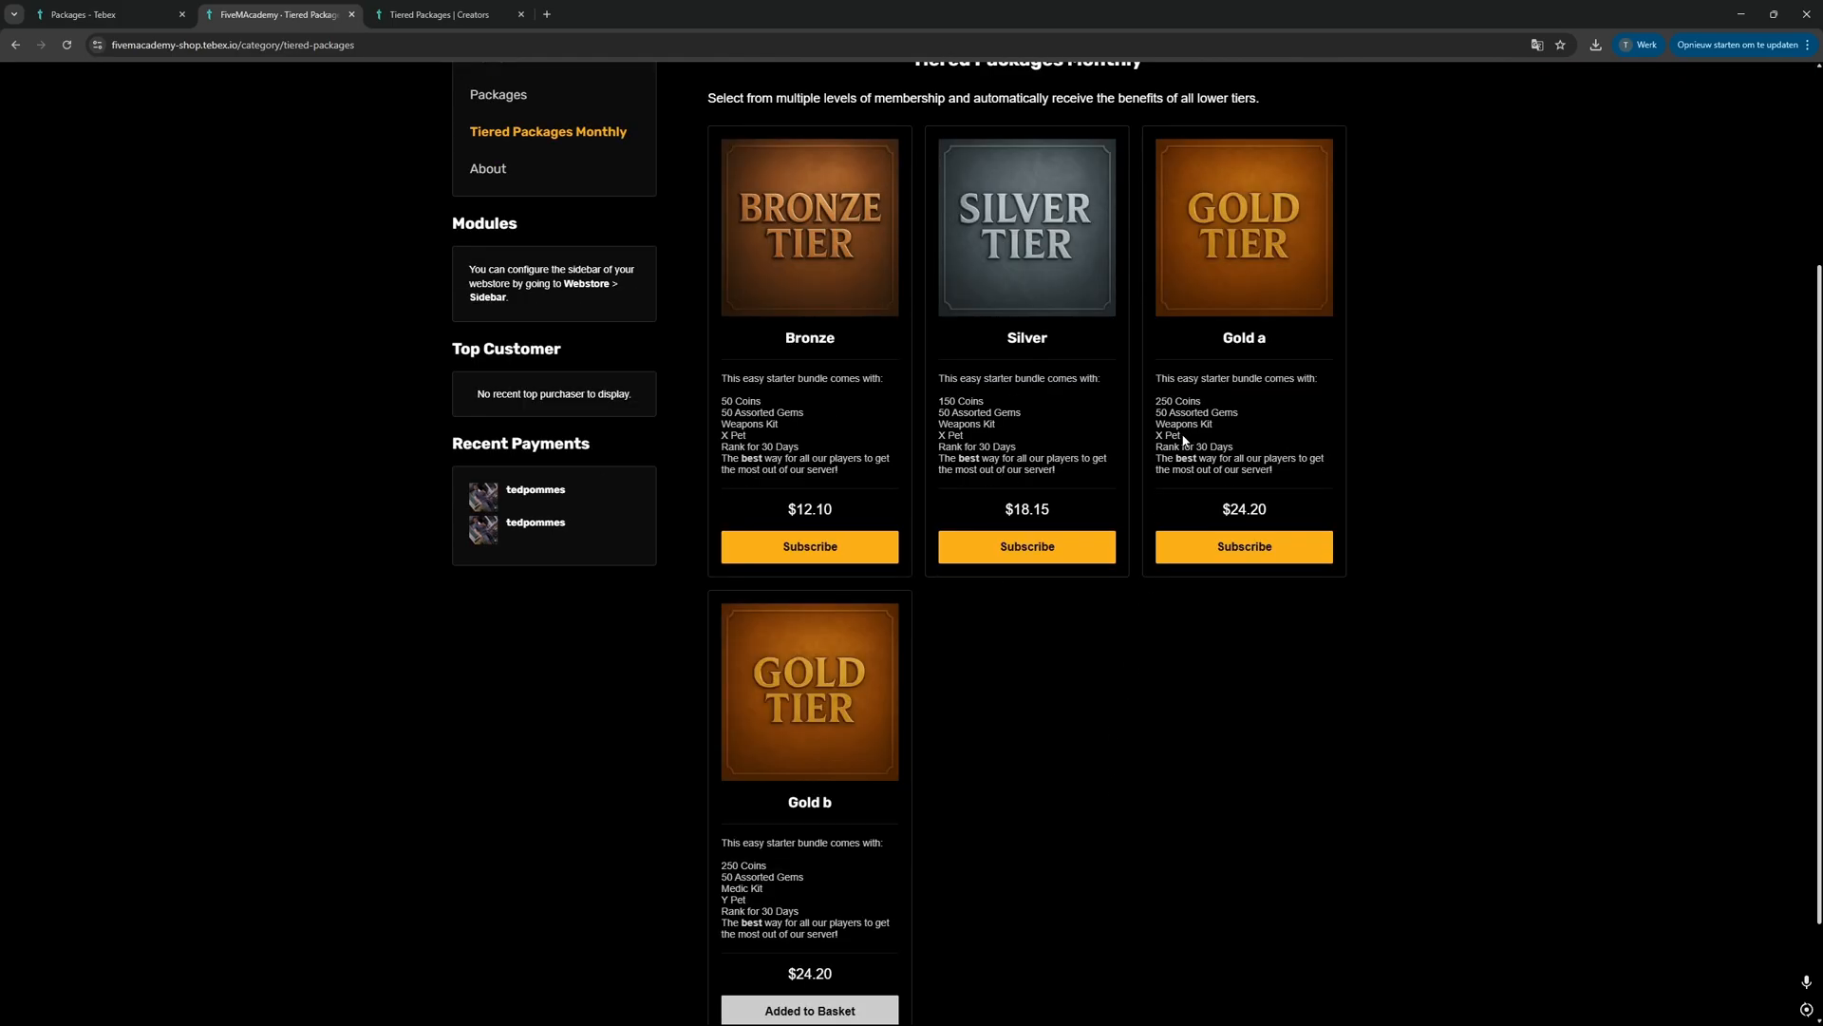
left_click_drag(1195, 439, 1154, 419)
left_click_drag(748, 902, 719, 891)
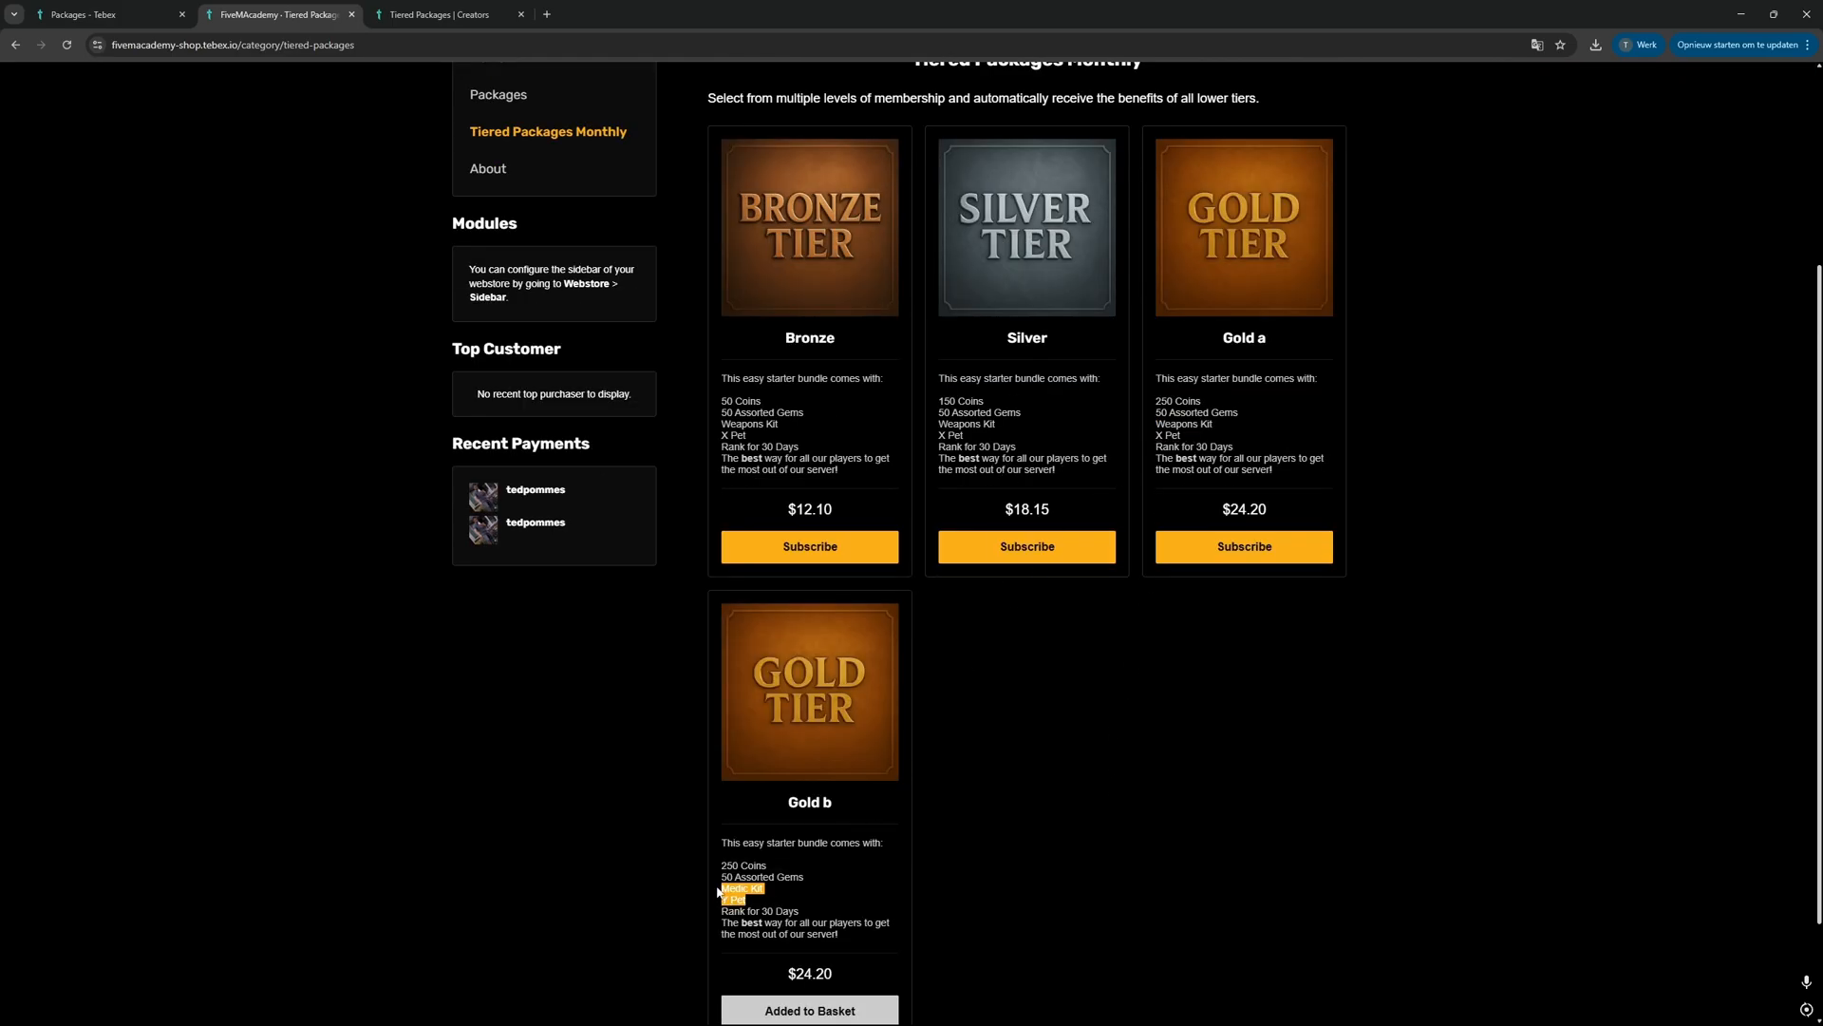
left_click(1153, 782)
scroll(1107, 705, "up", 1)
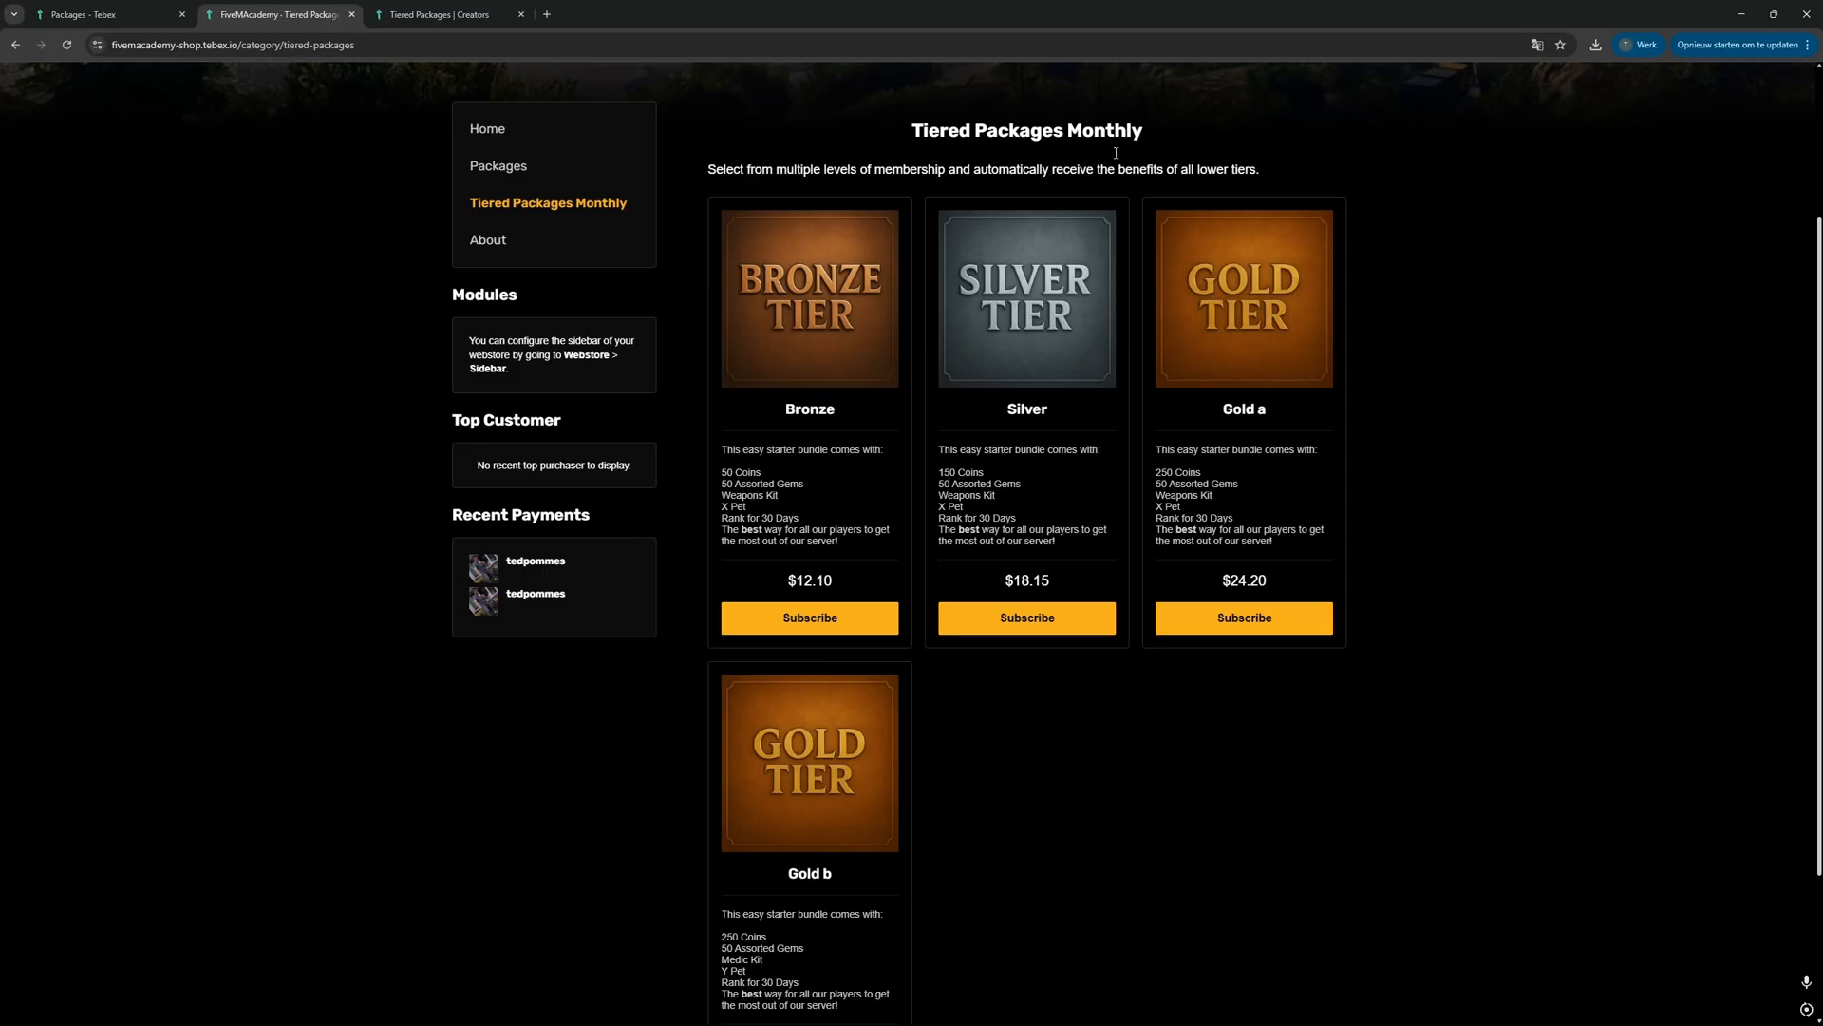
left_click_drag(1071, 130, 1188, 139)
left_click(1023, 730)
Step: Read the Tebex documentation on tier deliverables, upgrades and downgrades
key("ctrl+Tab")
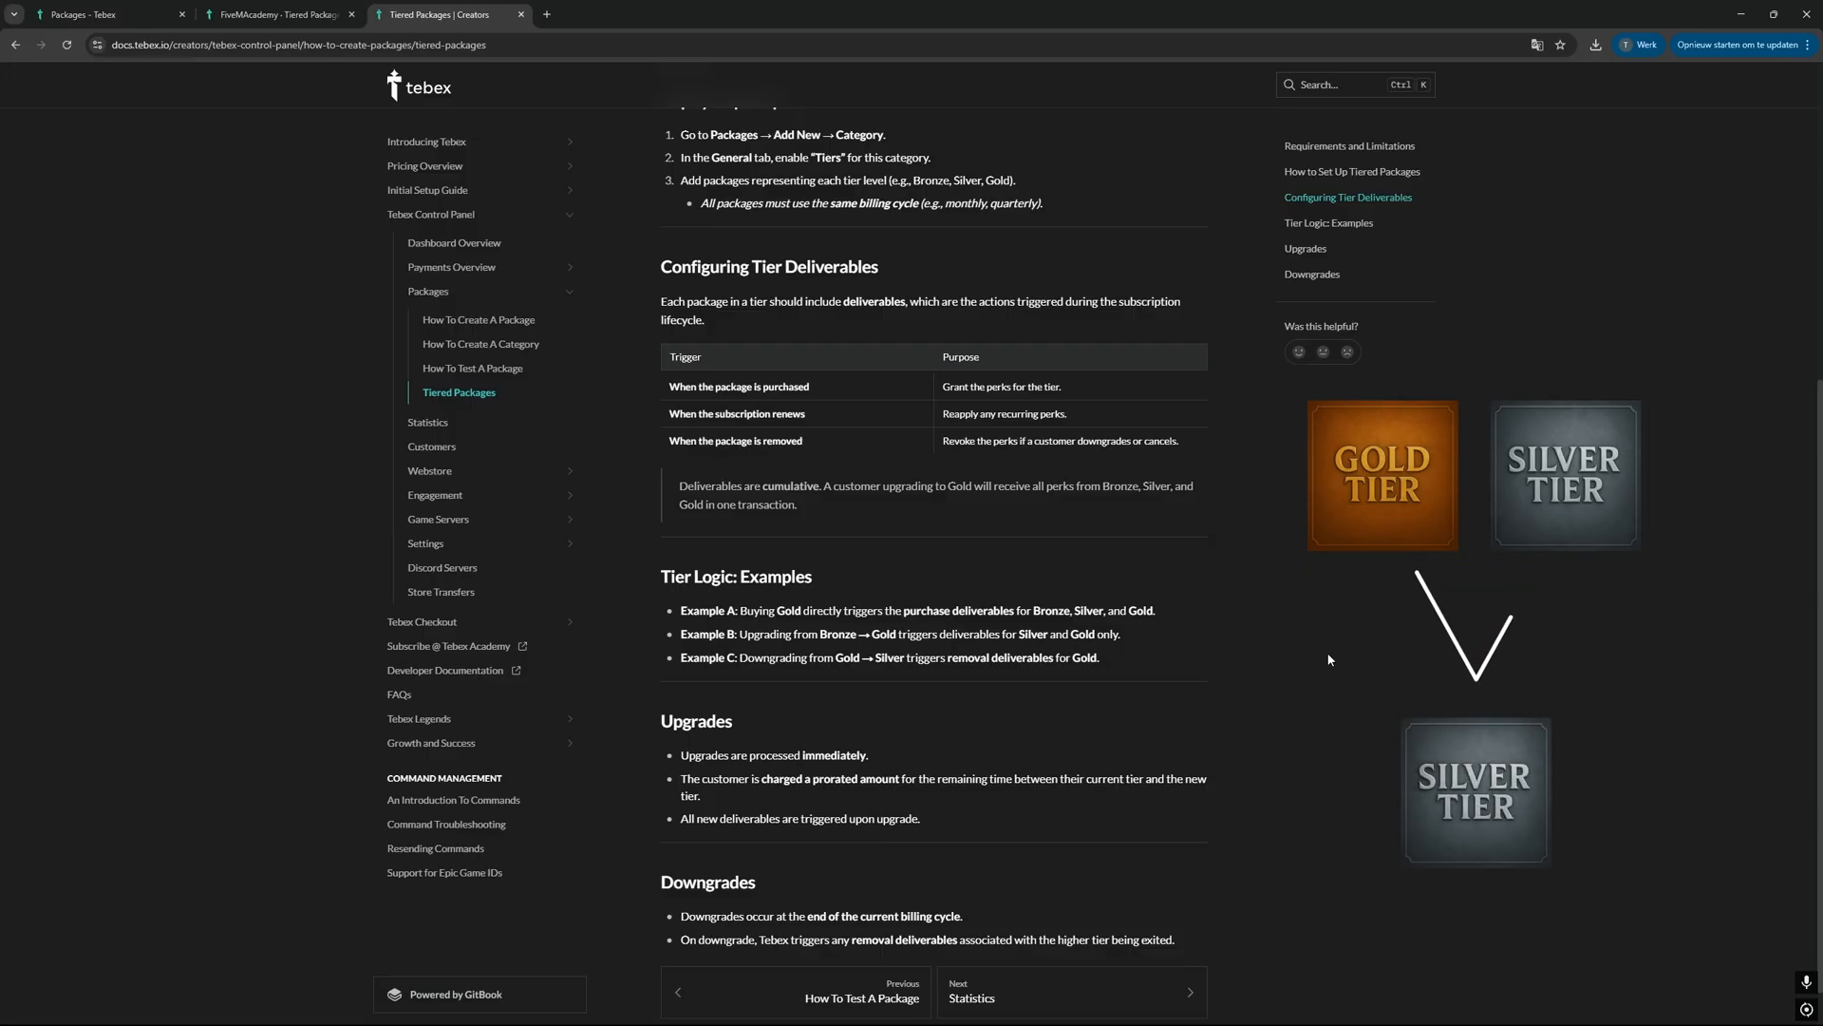
scroll(1270, 685, "down", 1)
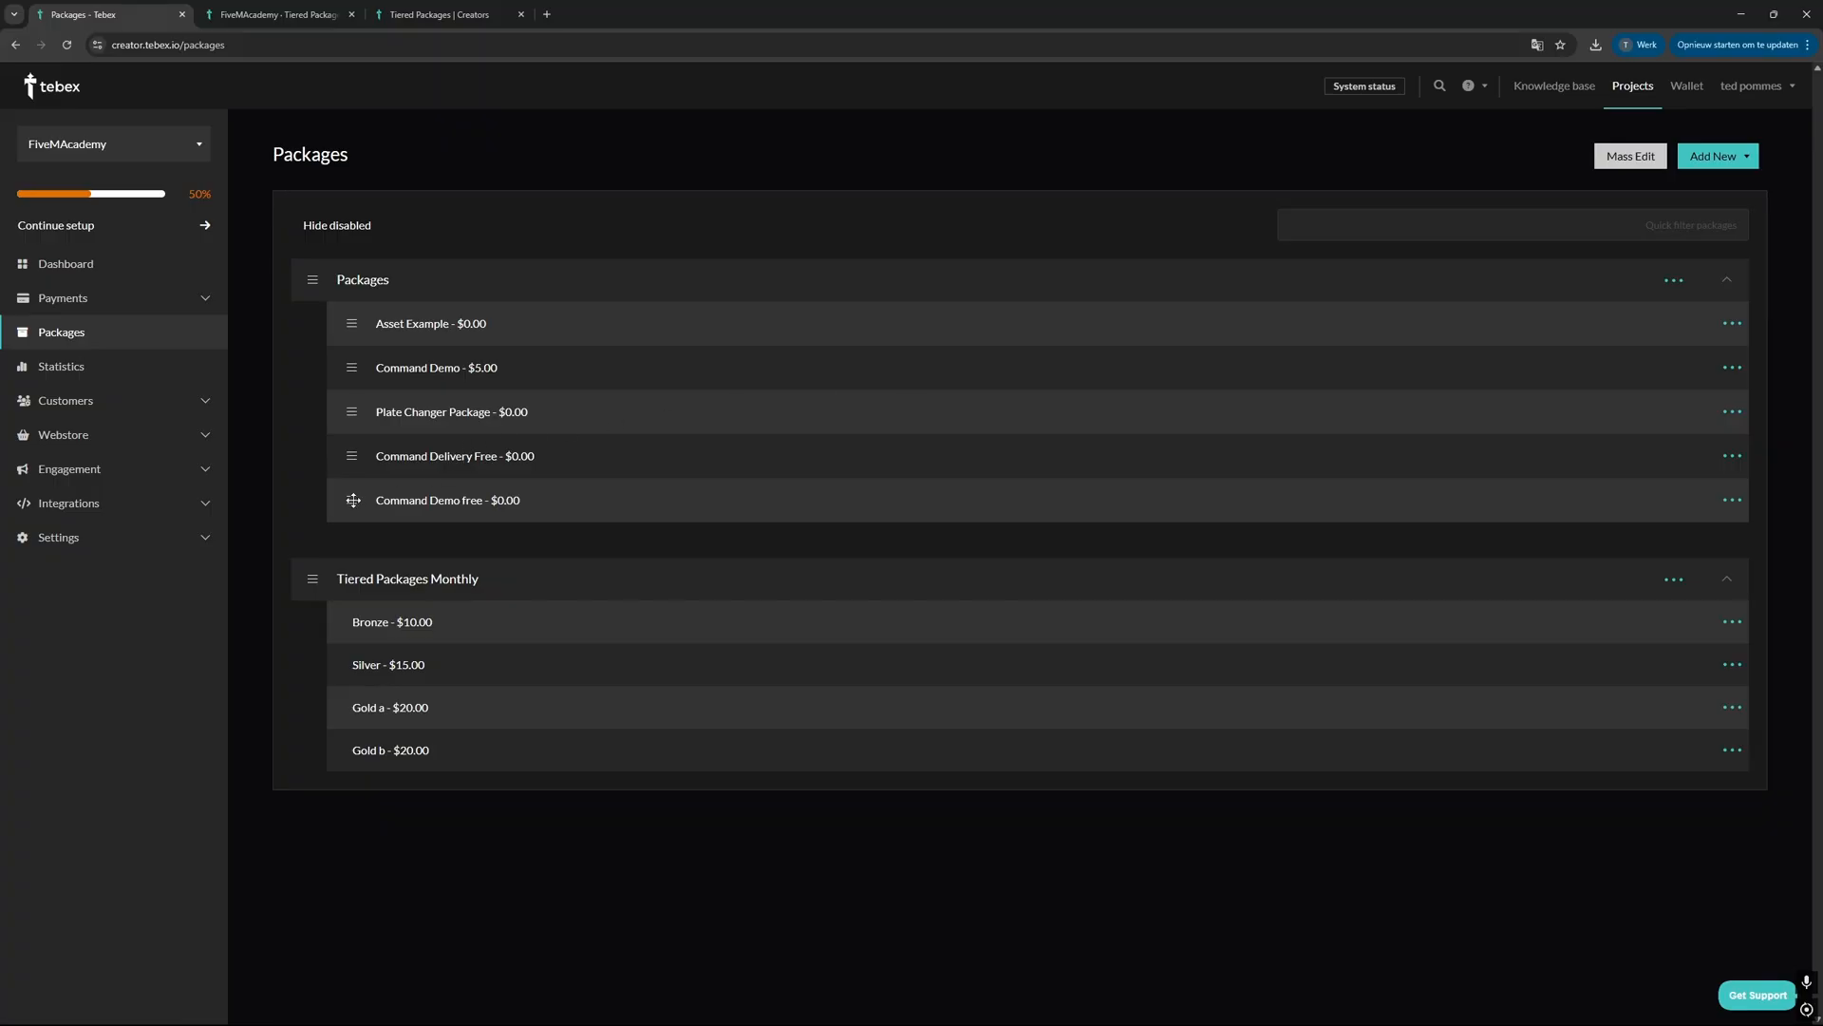
Step: Create a new package category named Tiered yearly with the Tiered type
left_click_drag(351, 500, 370, 622)
left_click(1718, 156)
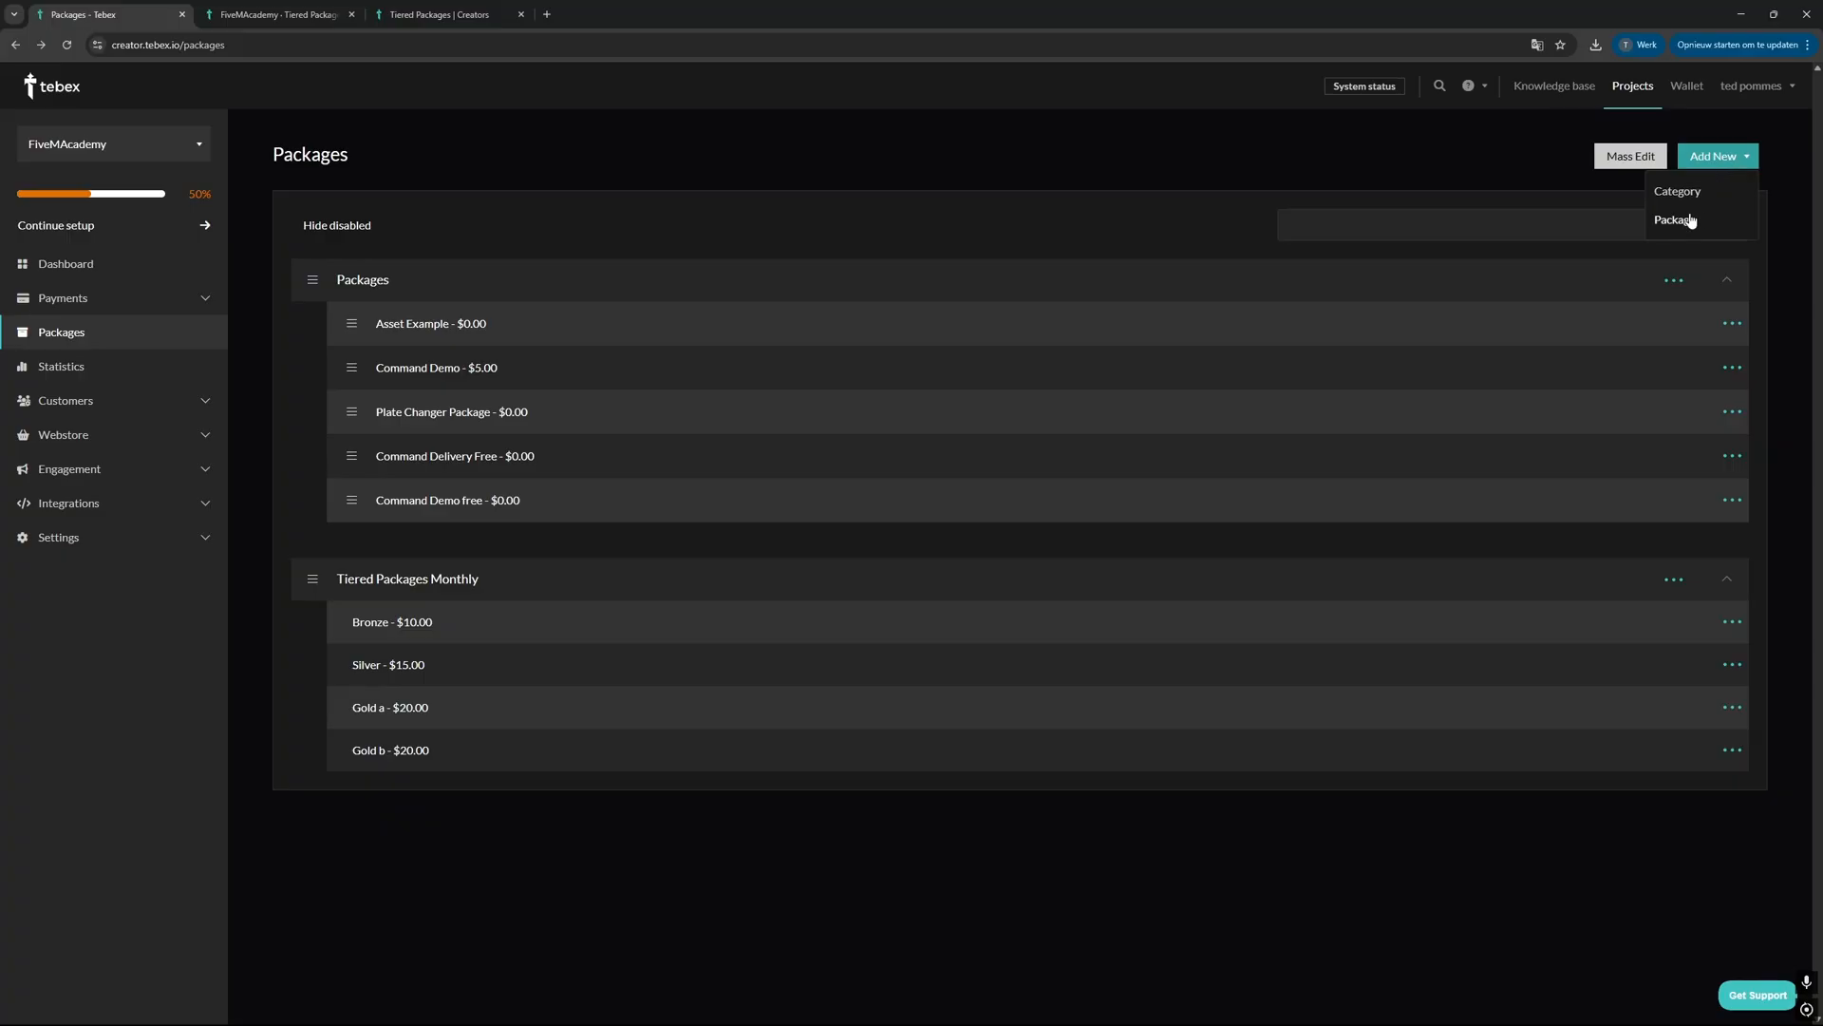
left_click(1687, 191)
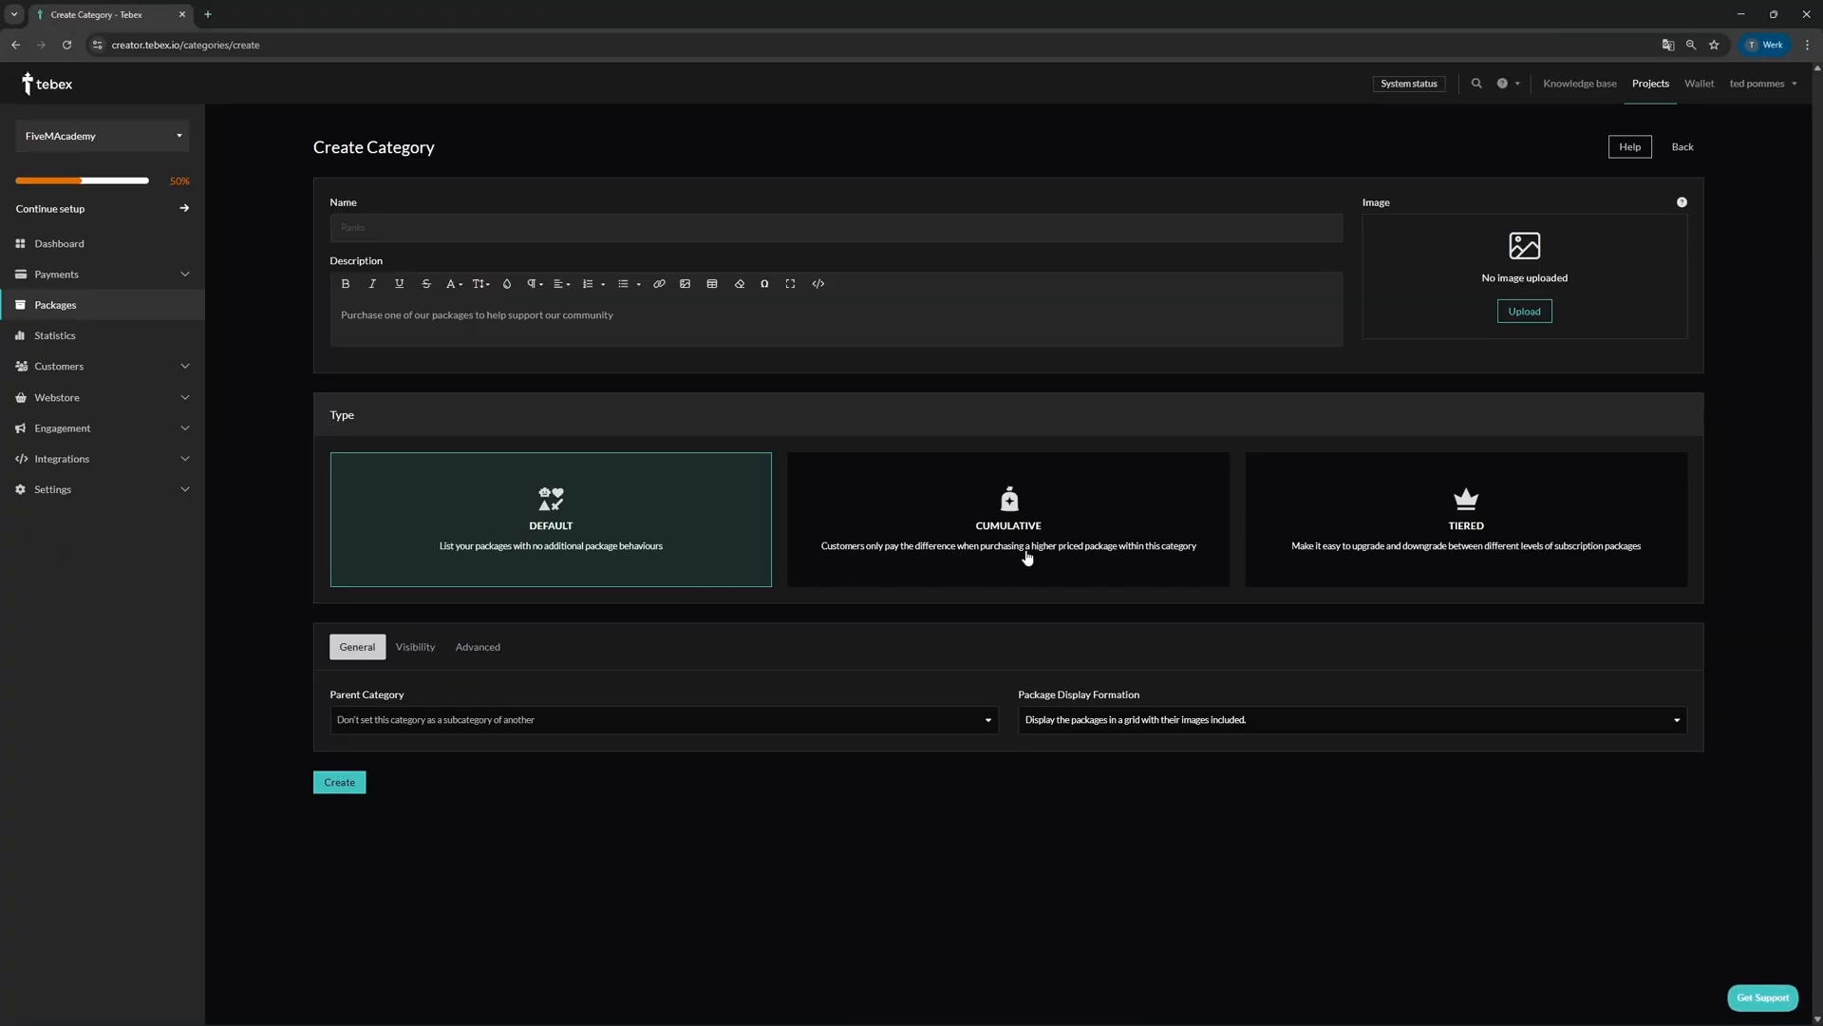
left_click(1093, 518)
left_click(1415, 534)
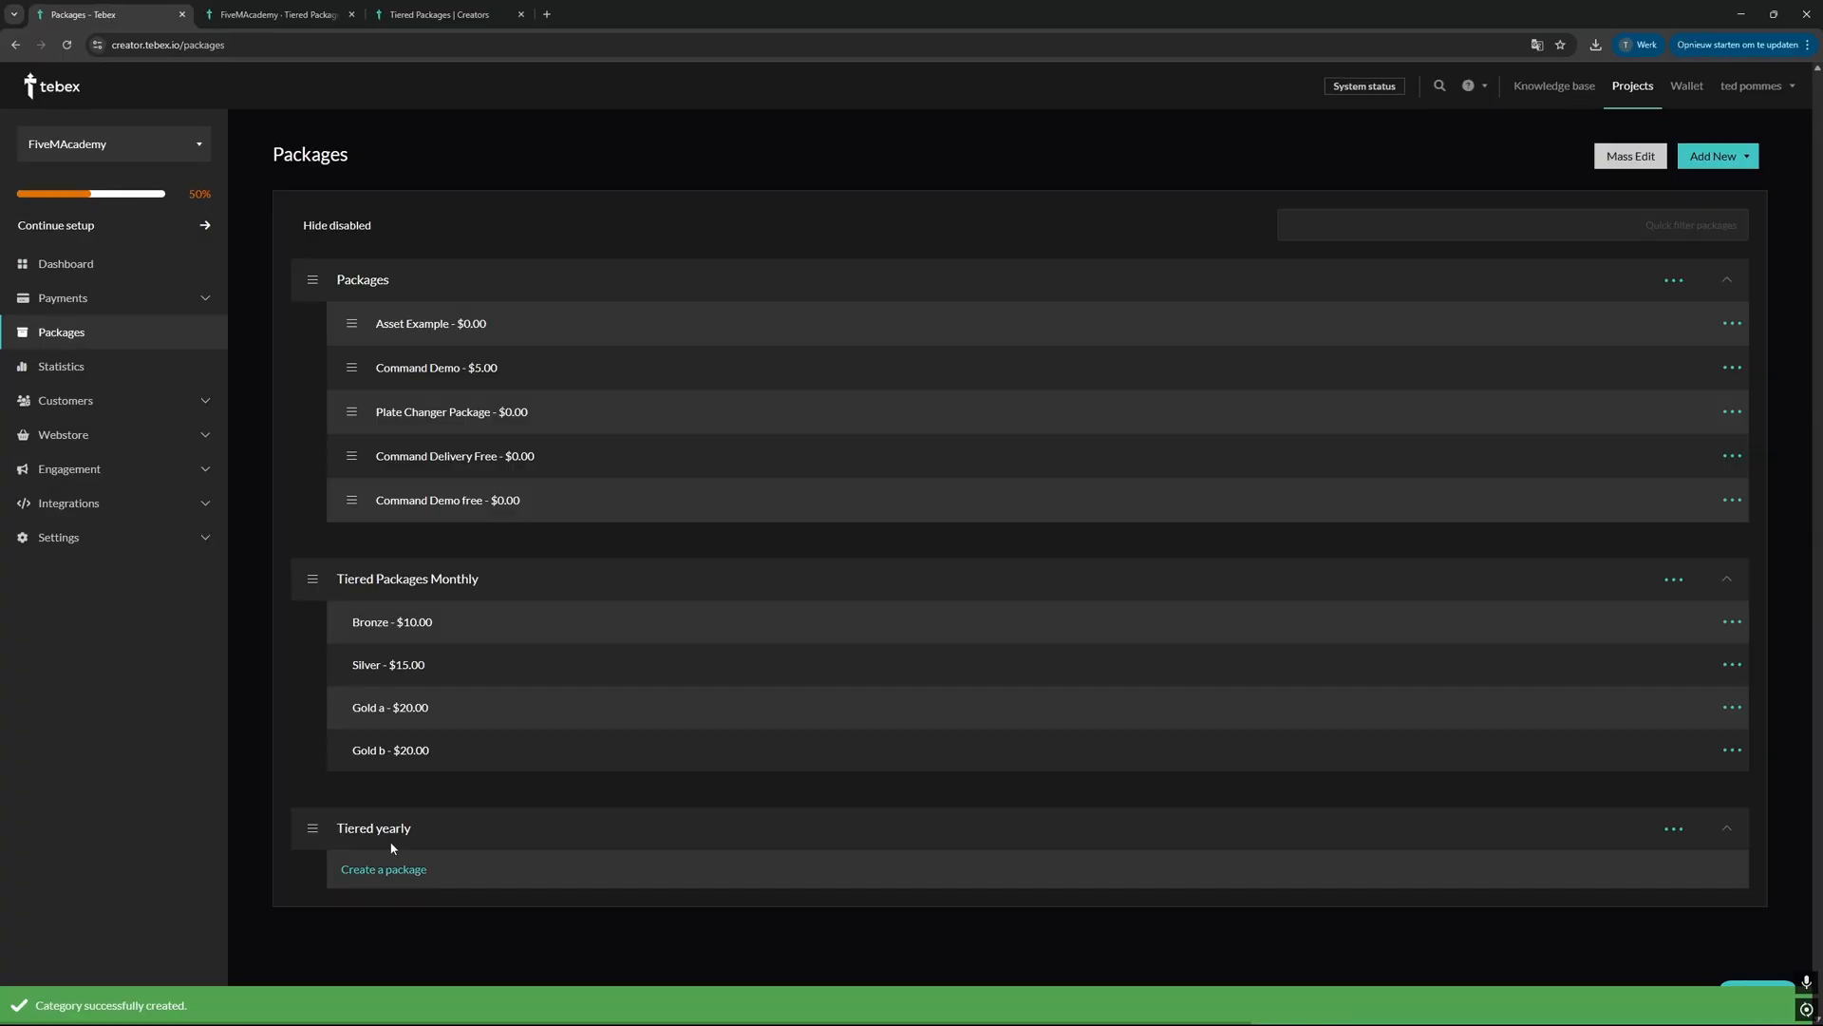
Step: Start a package named Bronze in the Tiered yearly category, priced at $100 and removed from the customer after 1 year
left_click(366, 867)
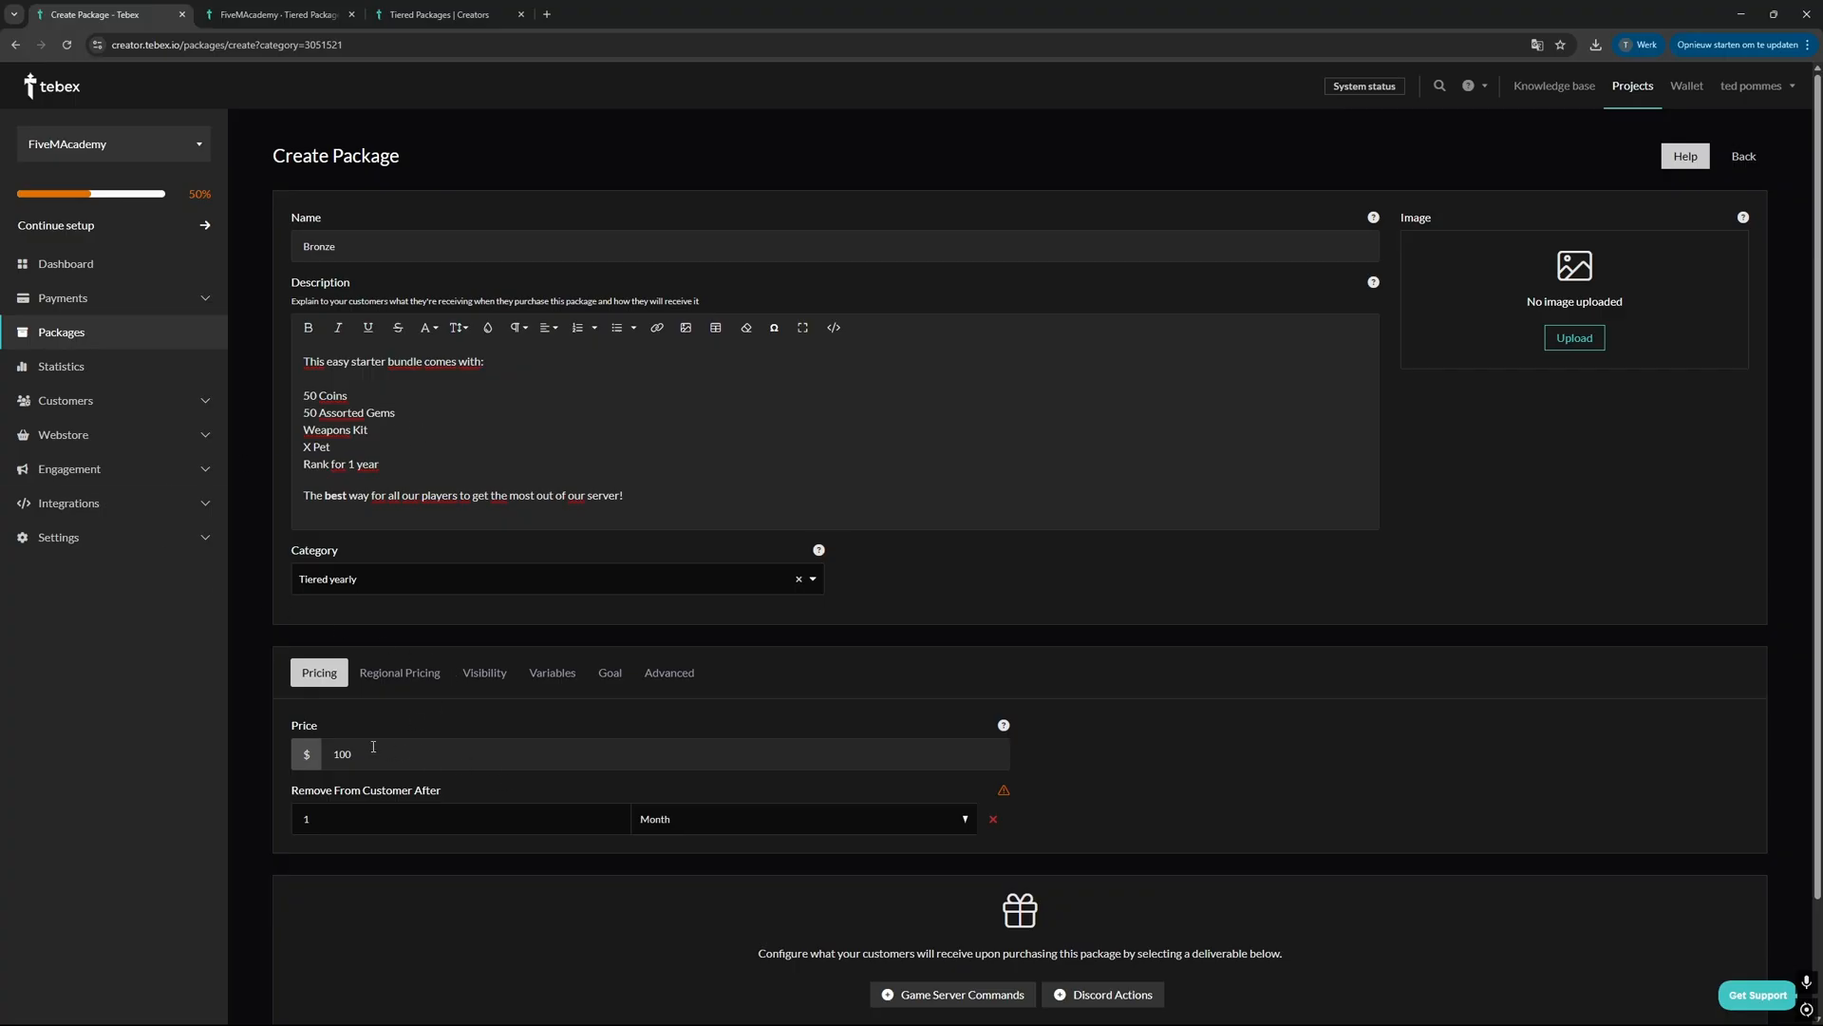
left_click(731, 821)
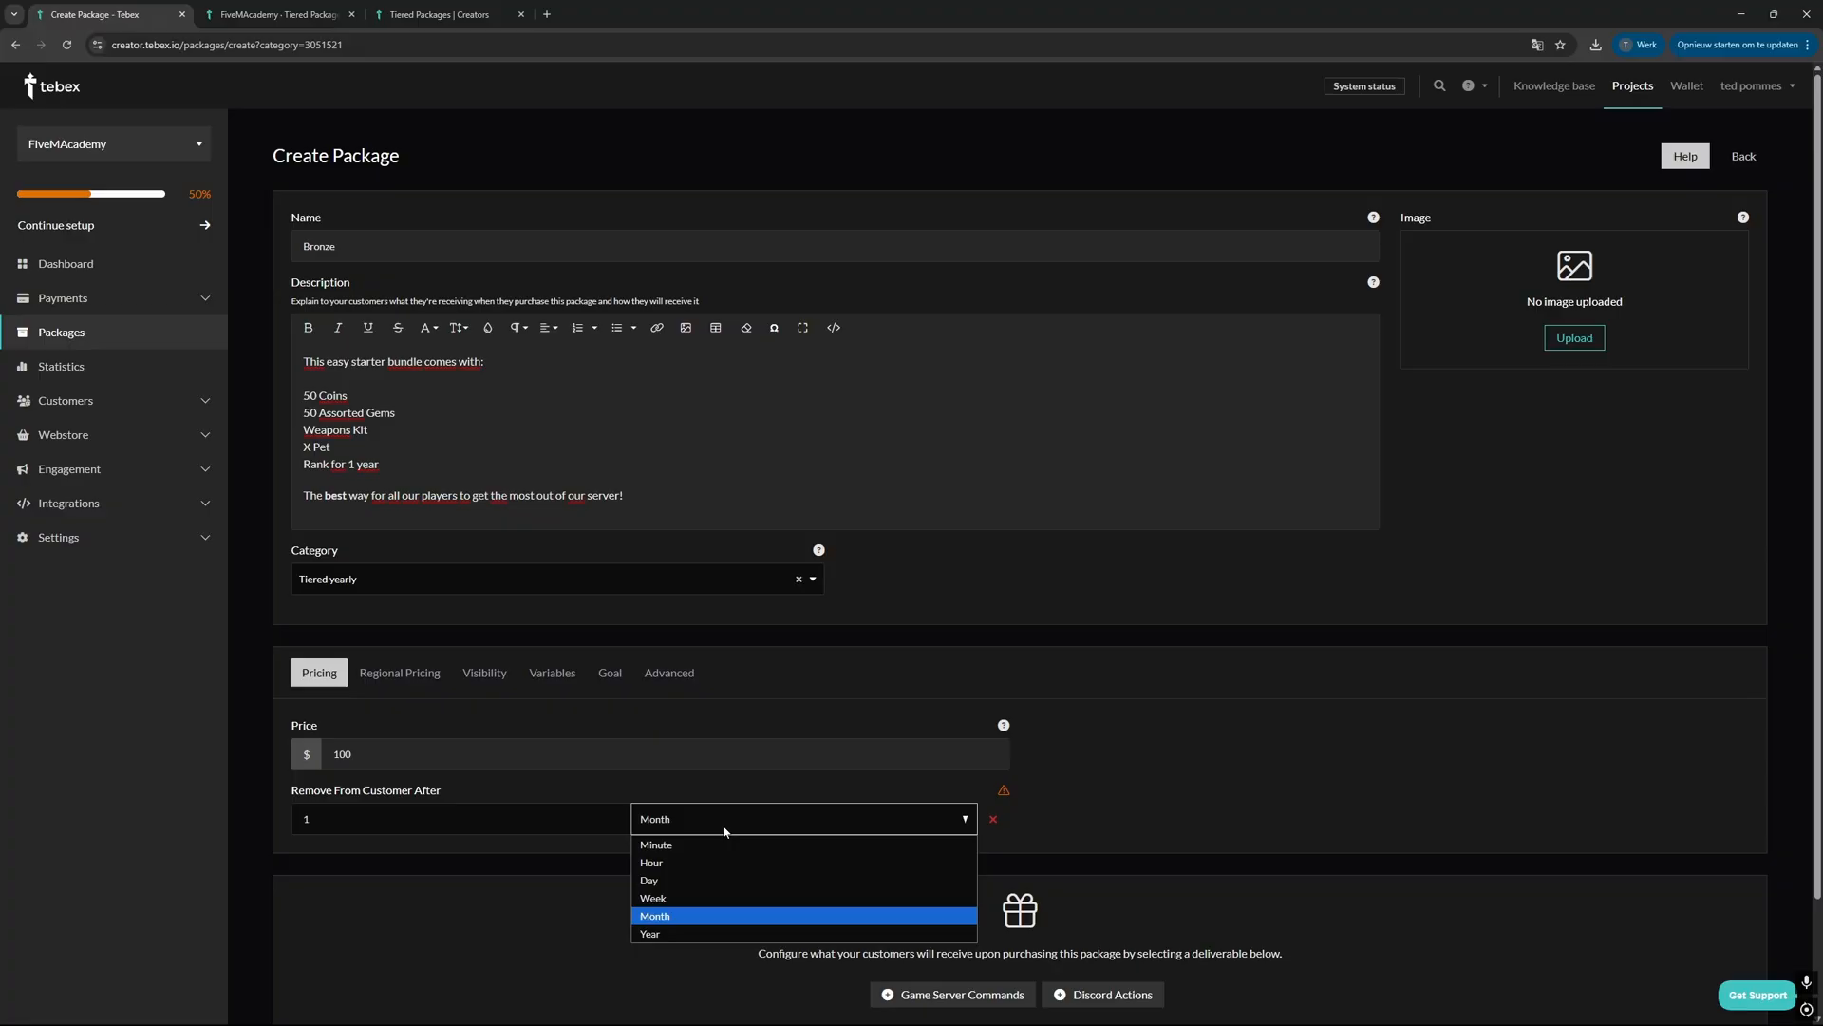
left_click(655, 935)
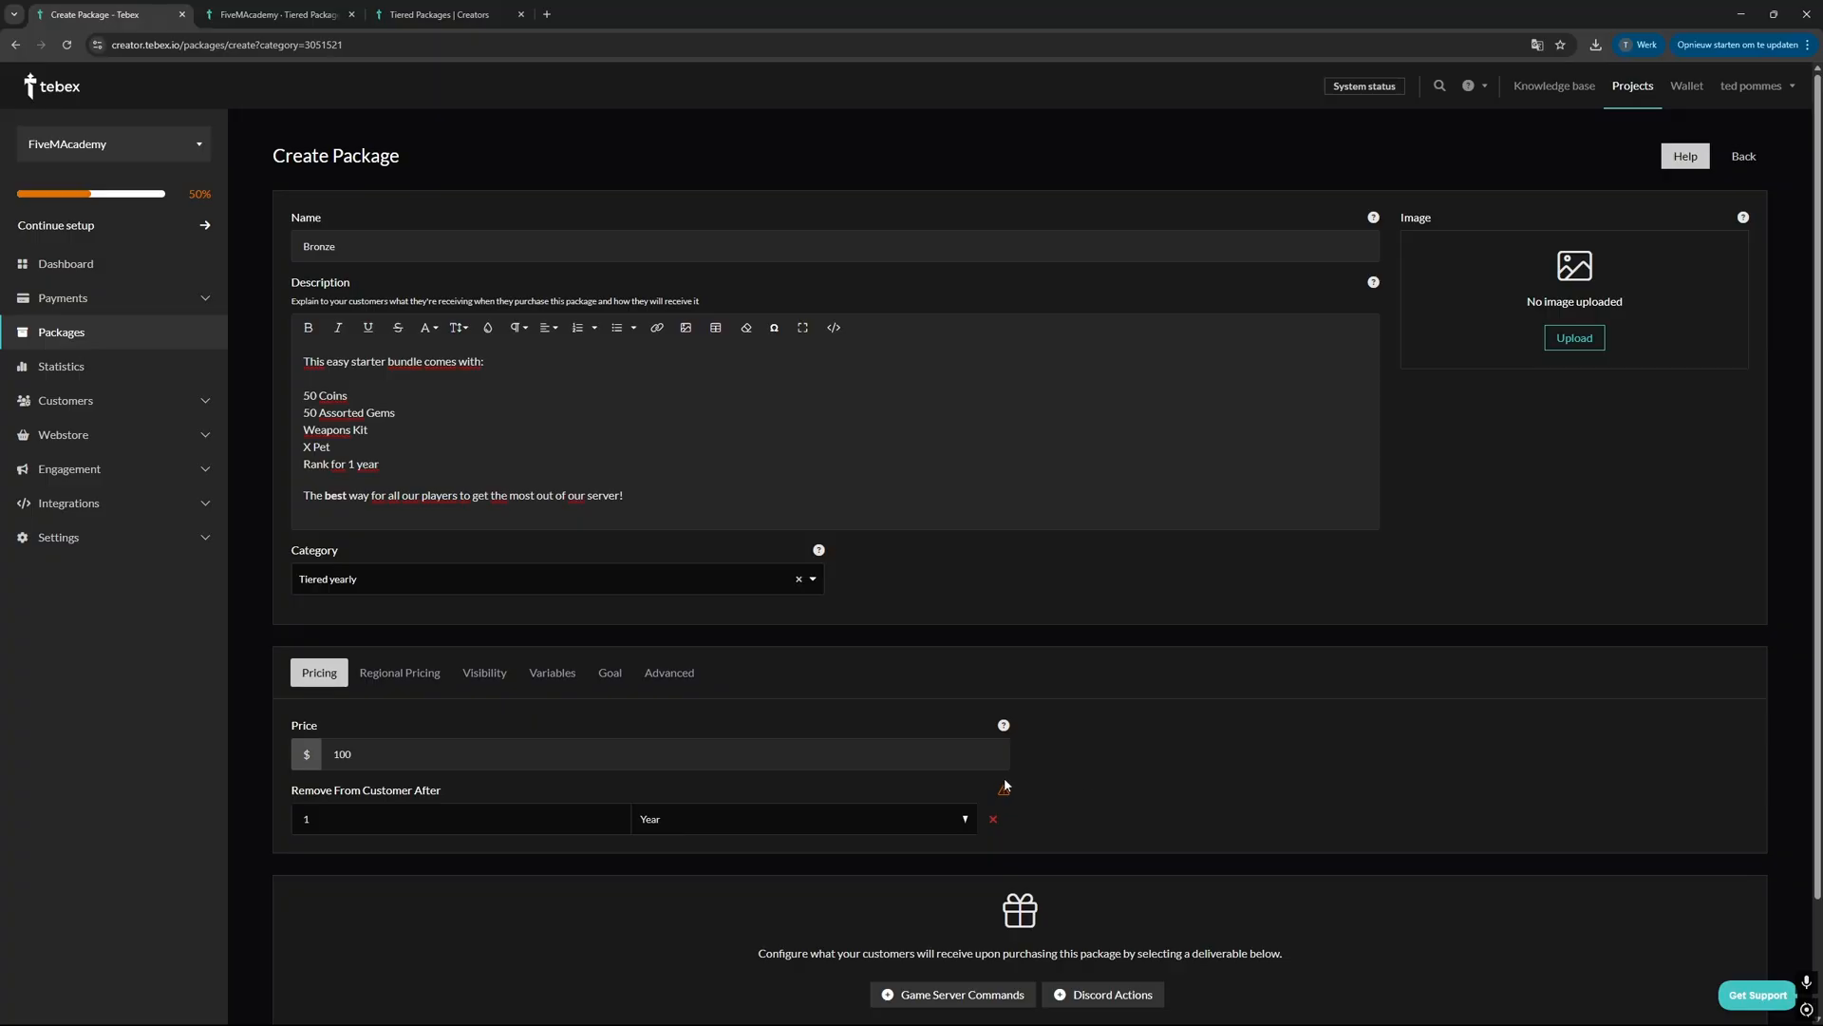
mouse_move(1005, 791)
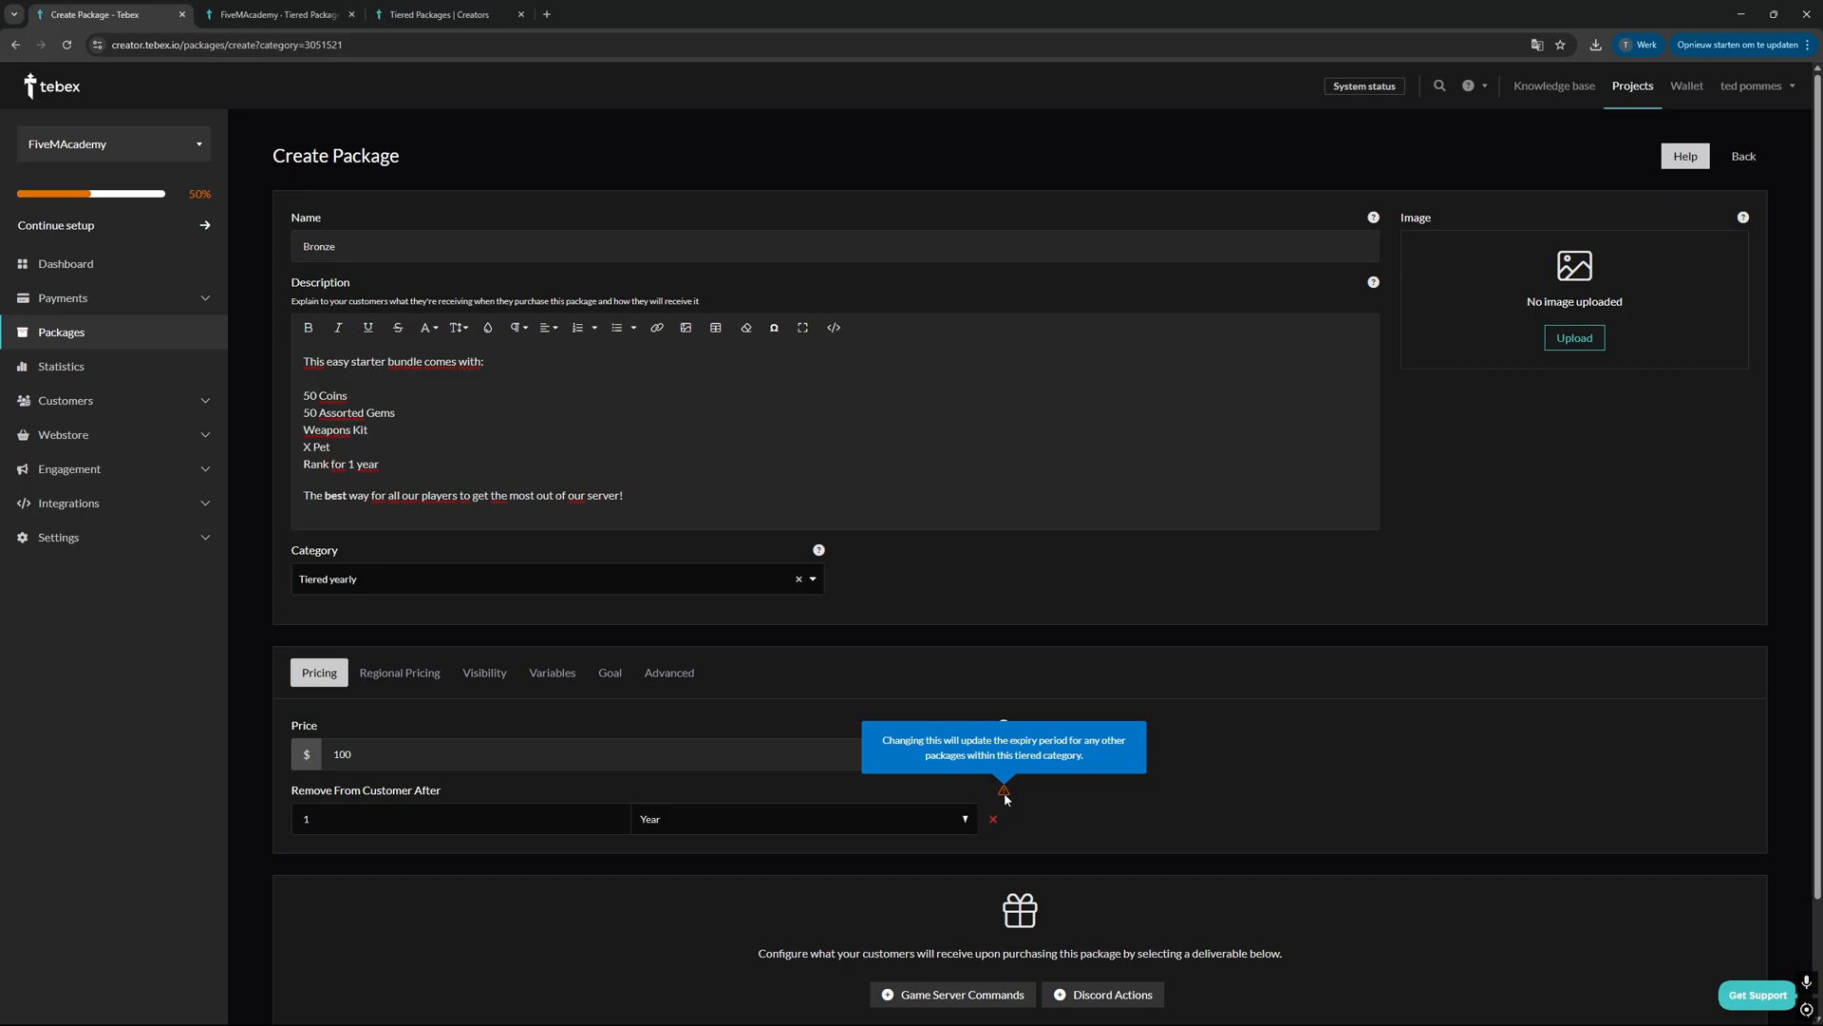
Step: Add game server commands for the server Newest server curr, running "add {id} group Bronze" when the package is purchased
scroll(1004, 792, "down", 2)
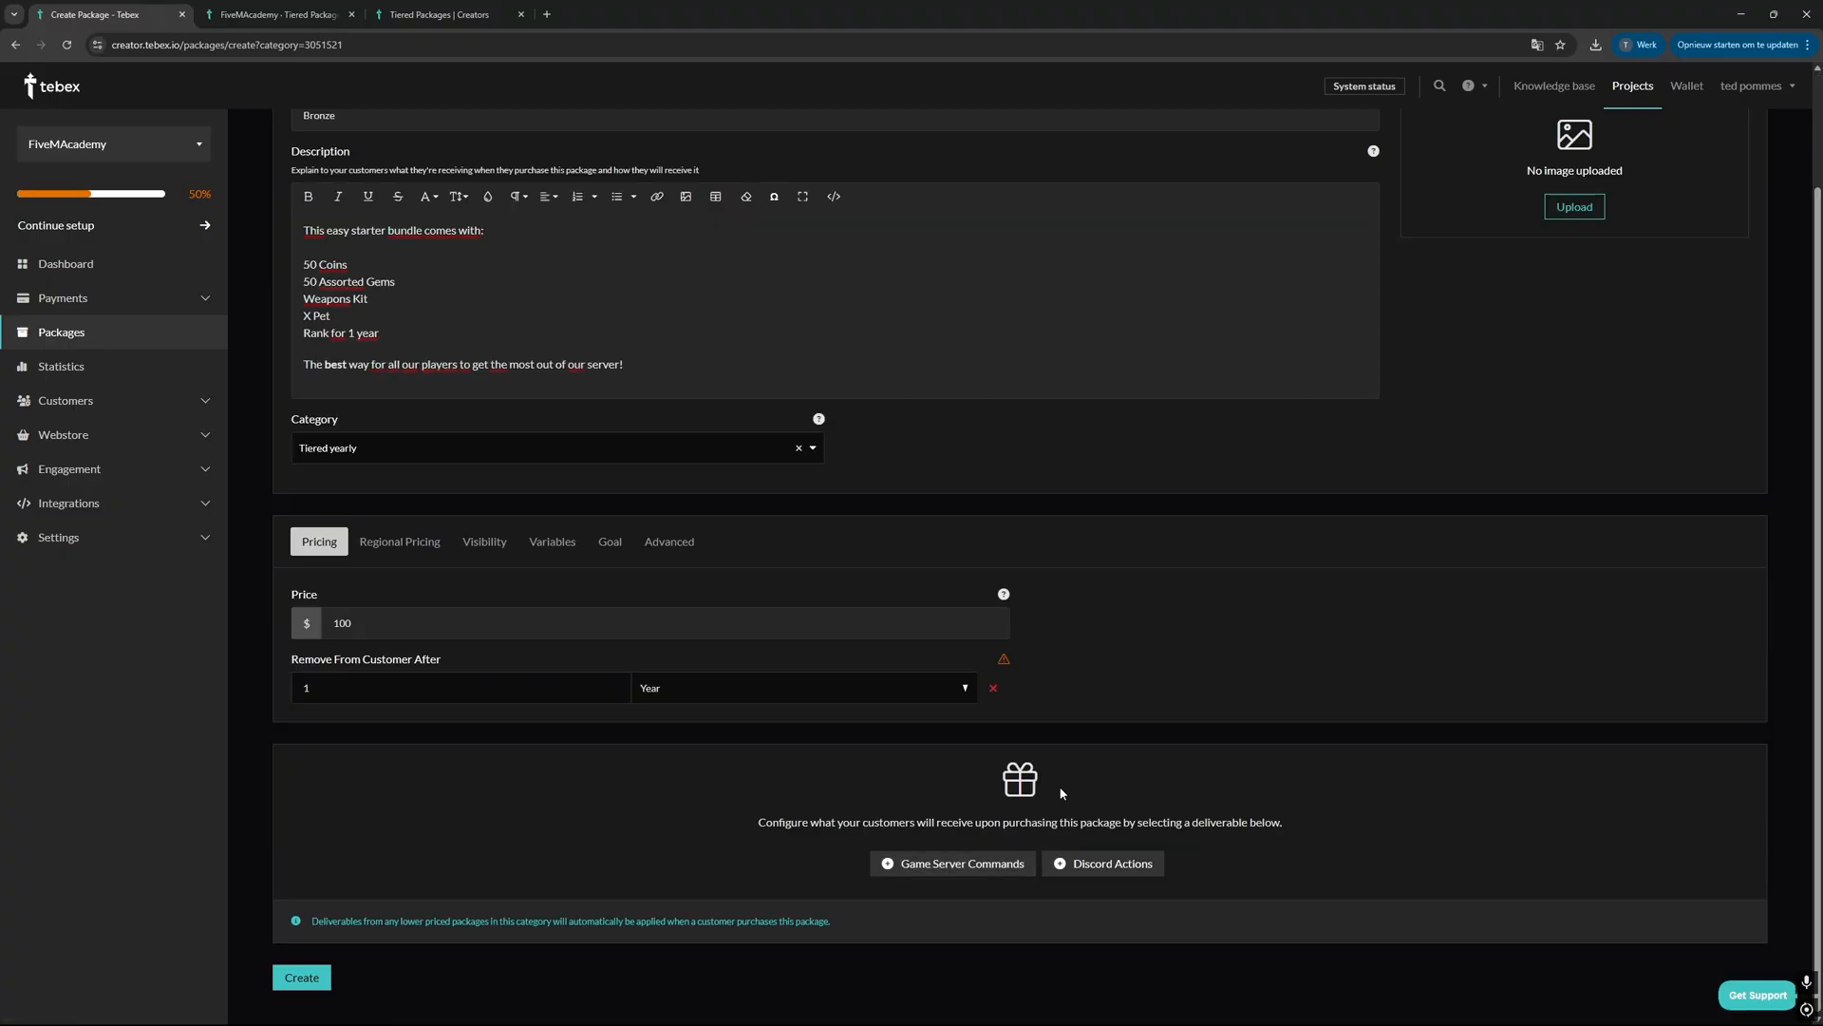
left_click(948, 862)
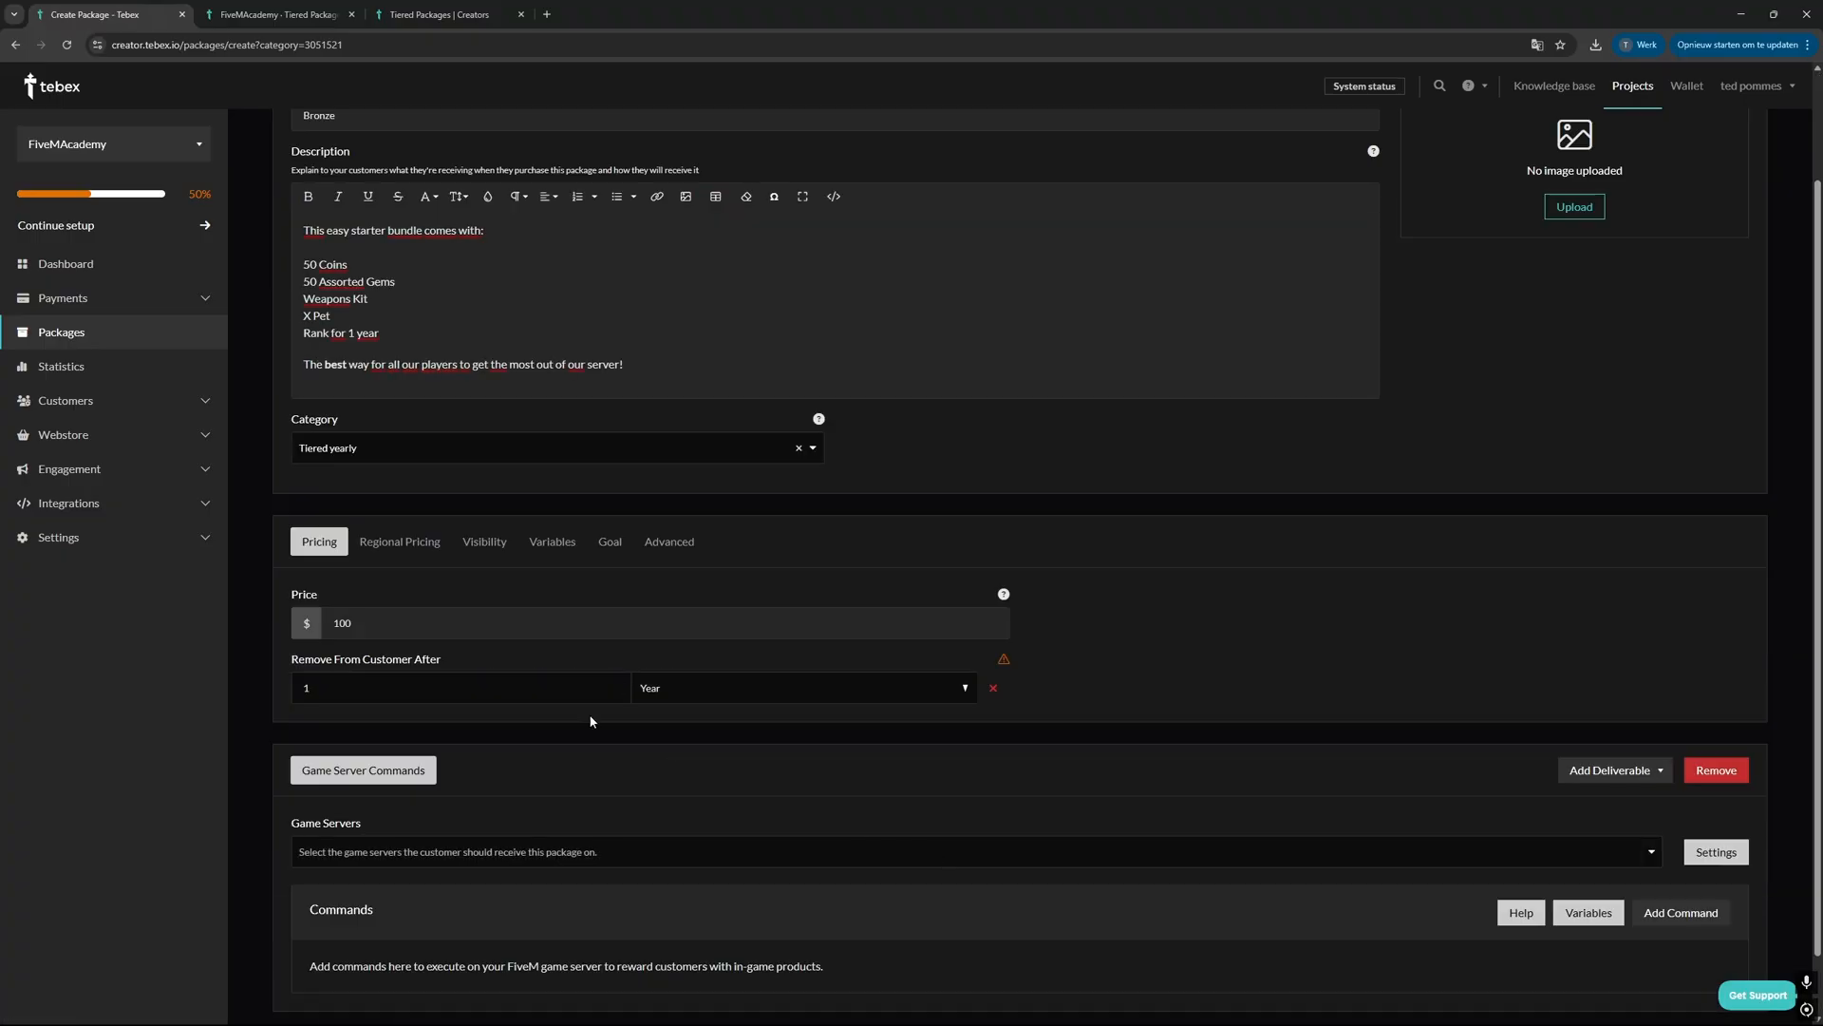
left_click(592, 851)
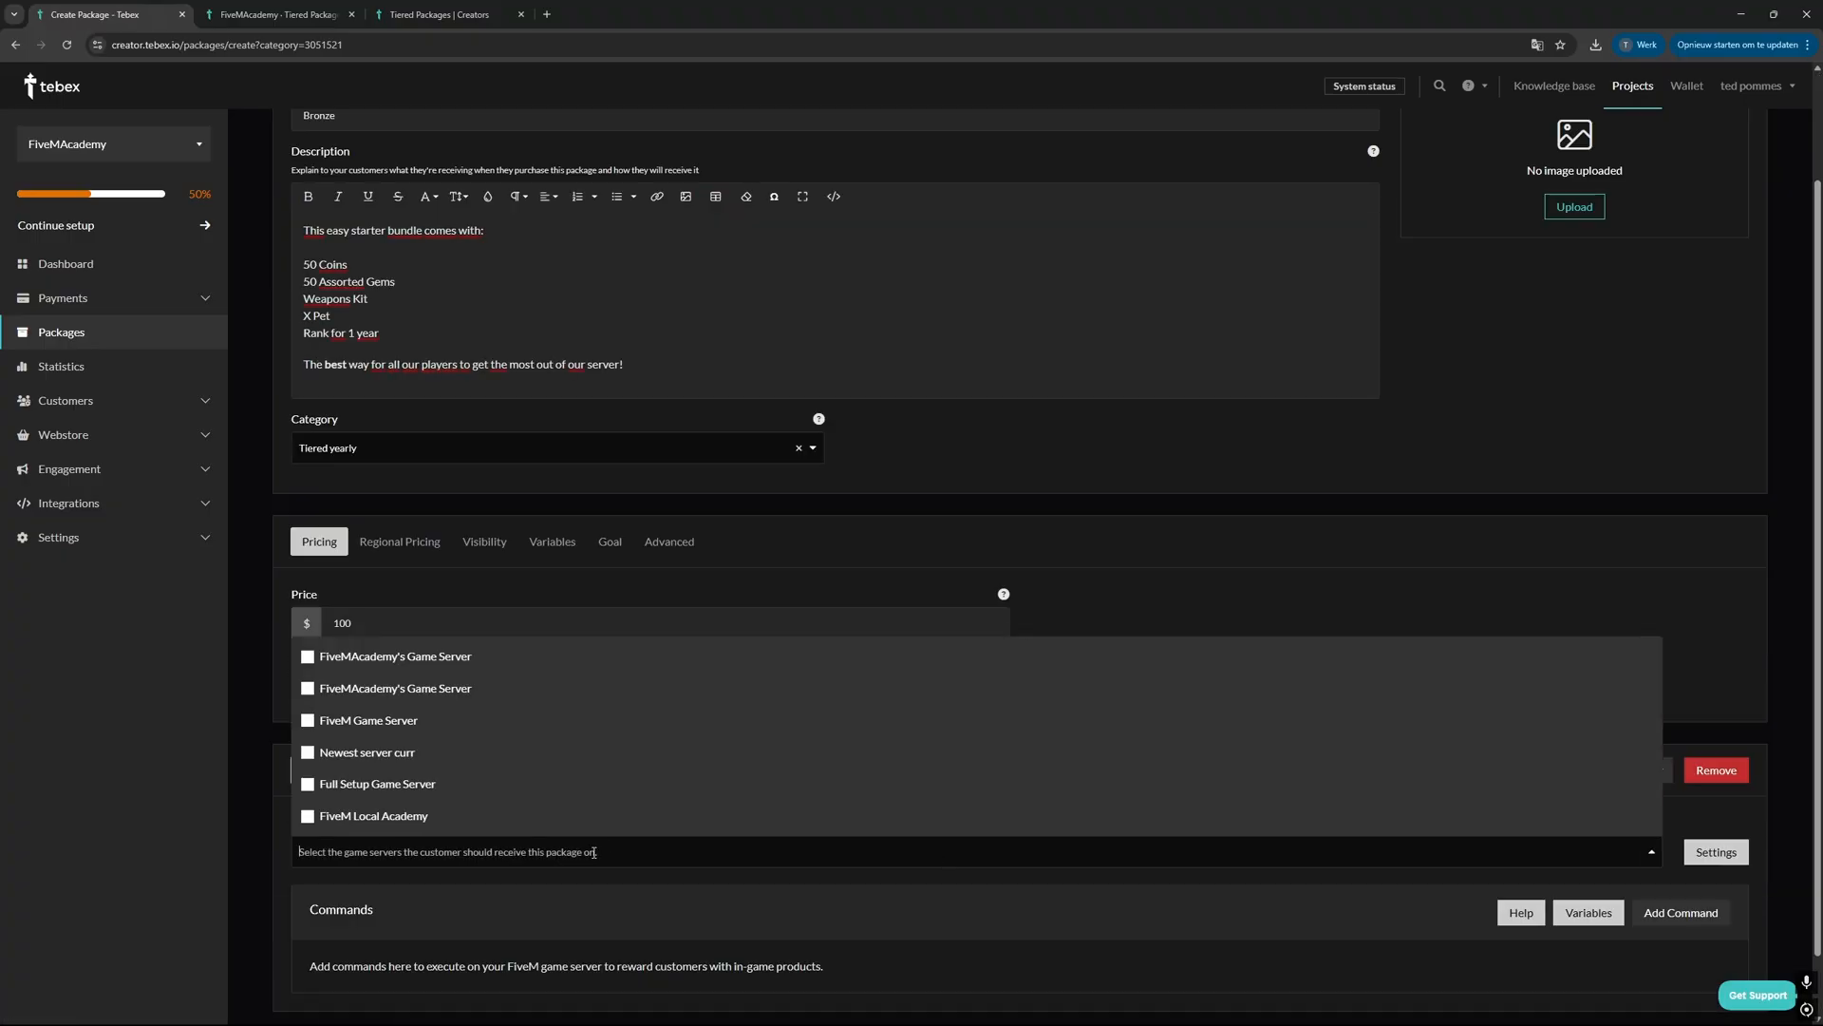
left_click(307, 755)
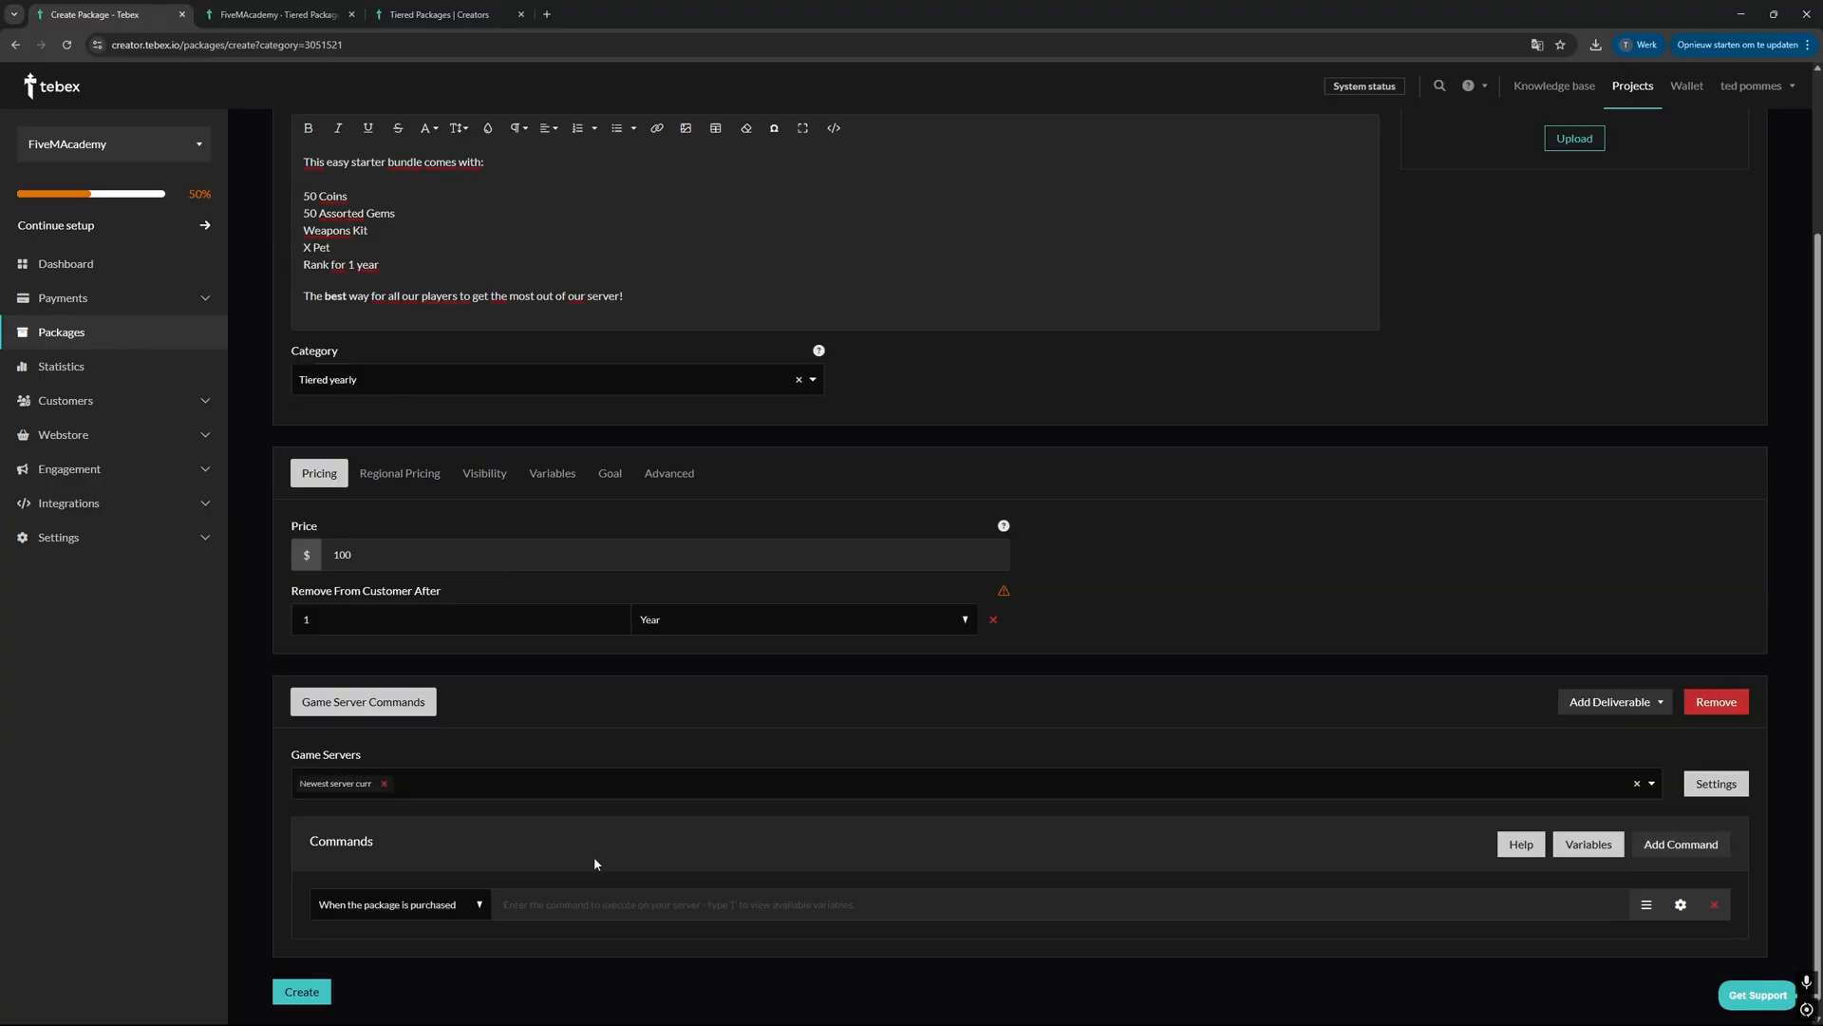
left_click(544, 904)
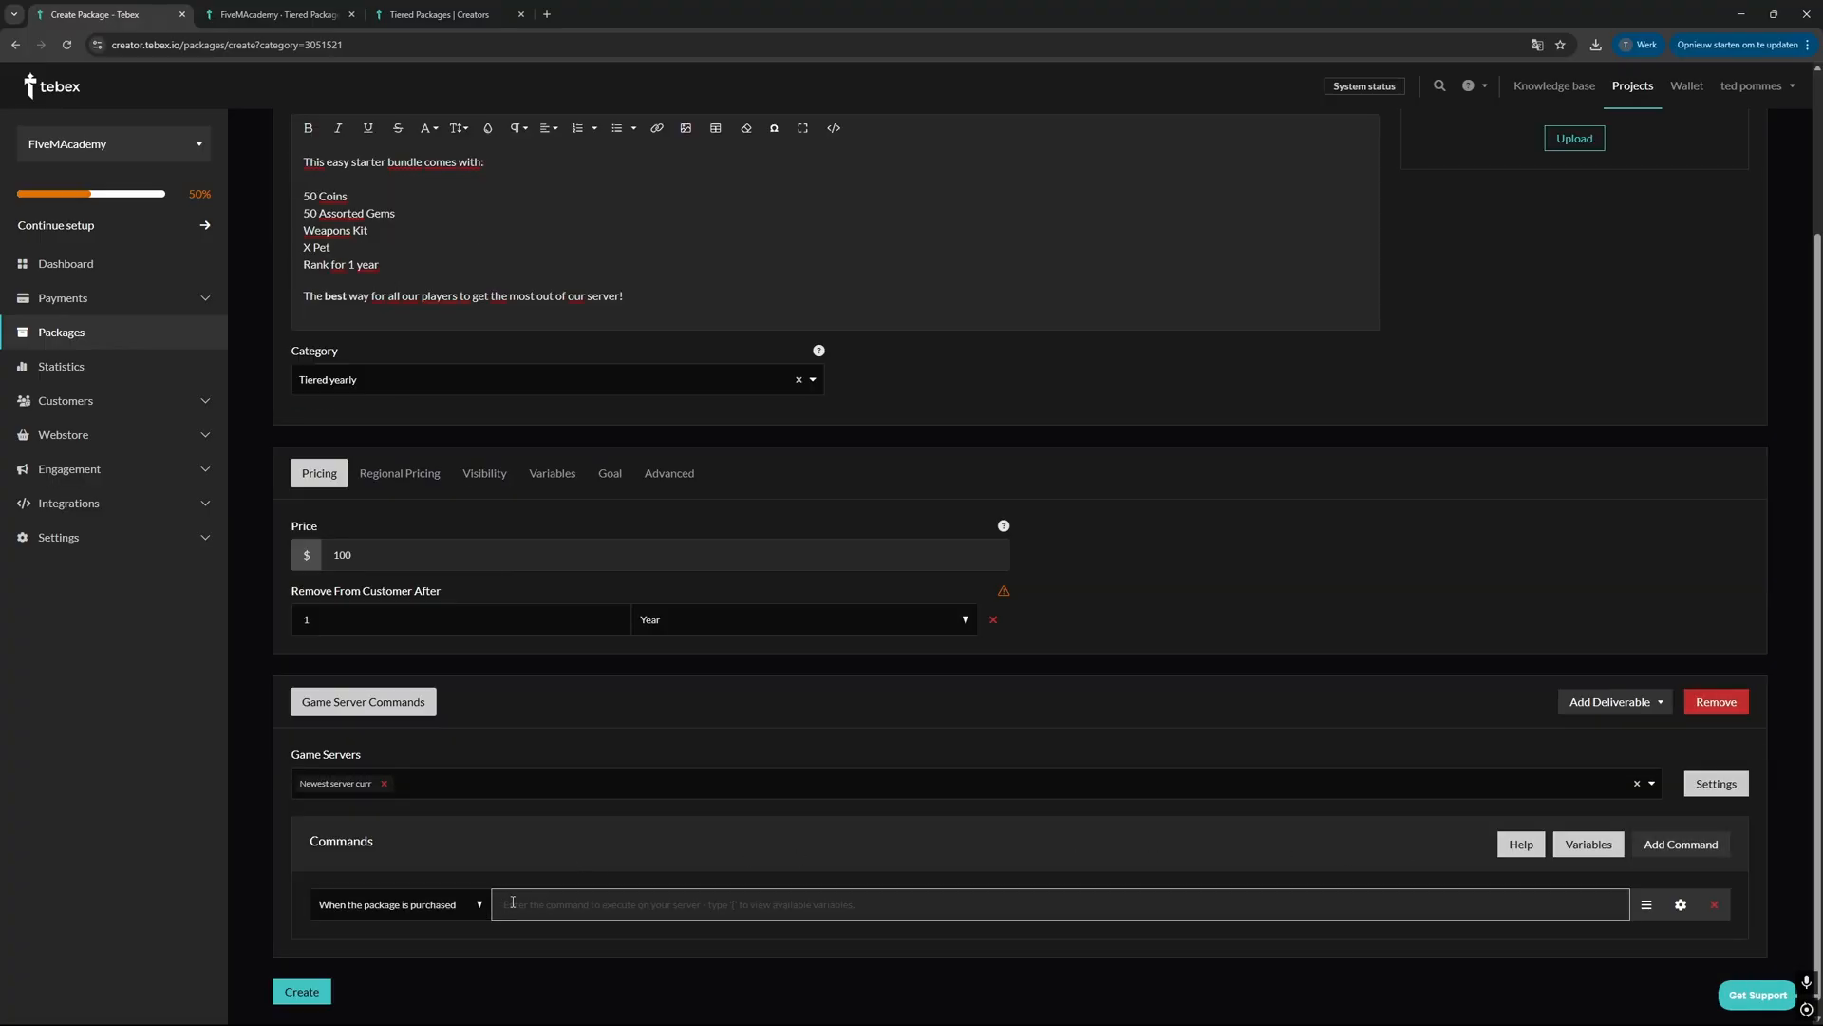
type("add {id} group Bronze")
left_click(471, 829)
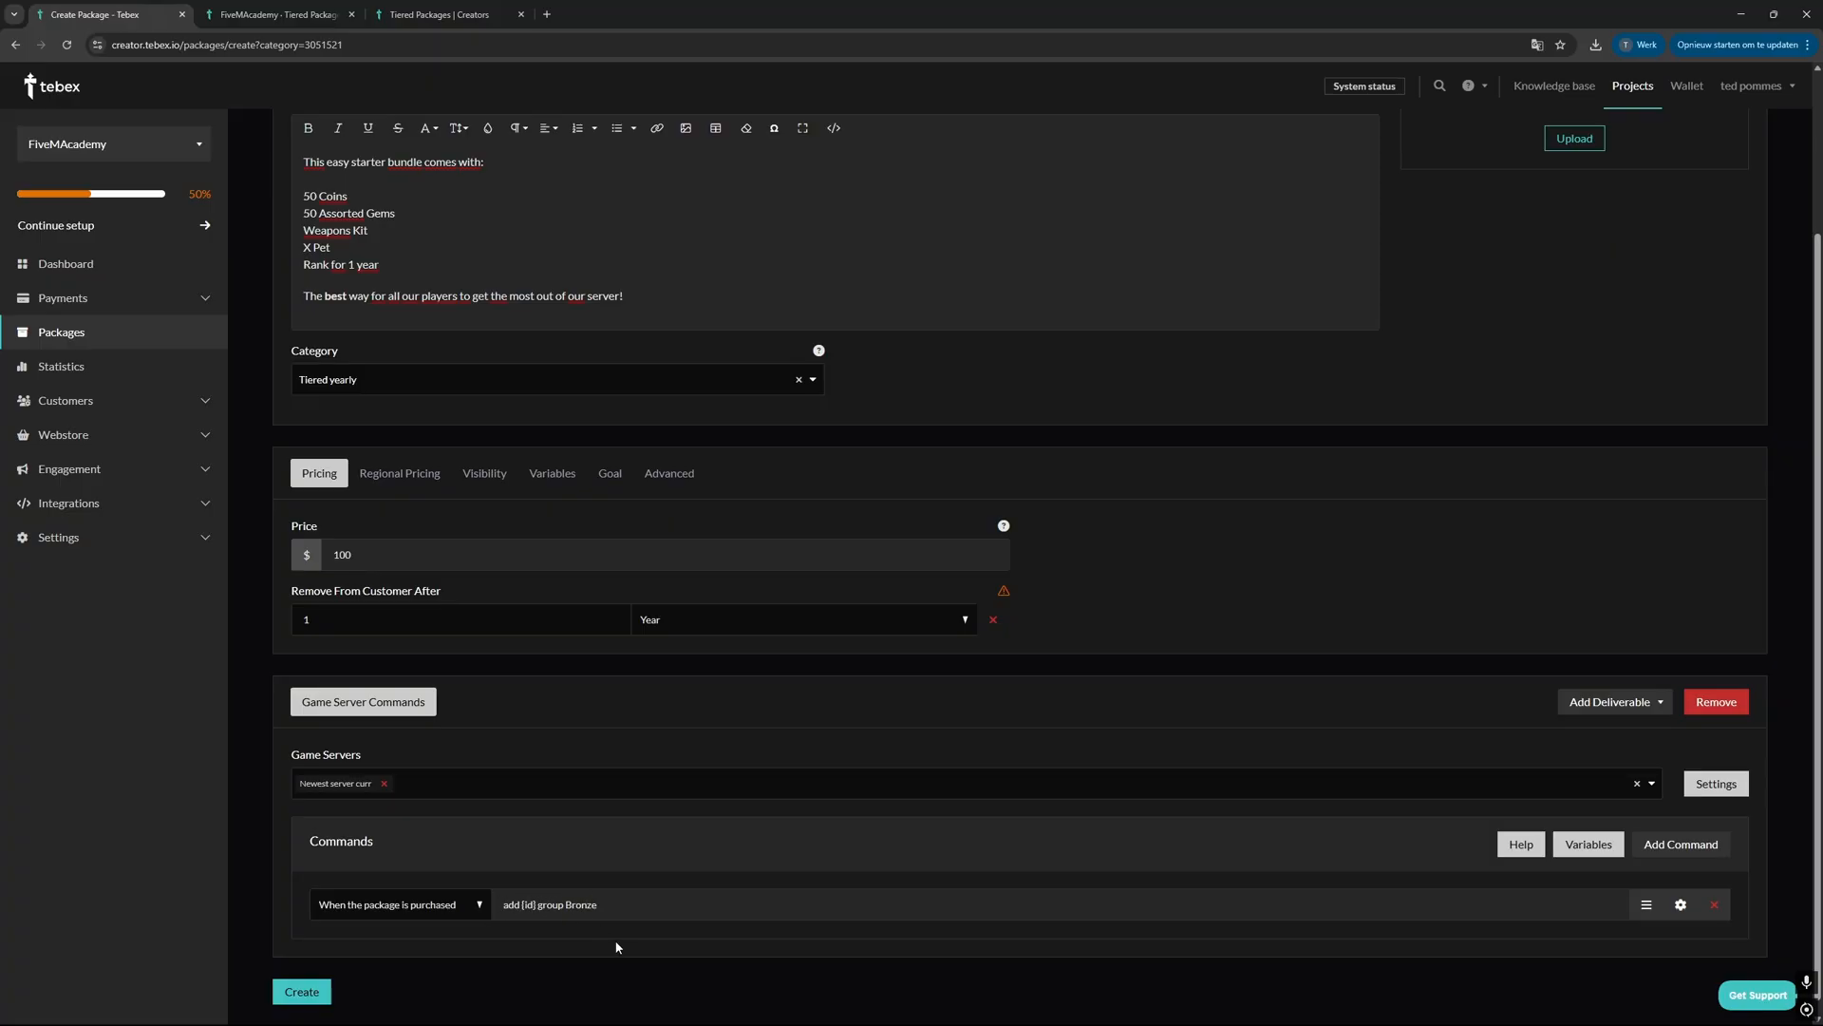
Step: Add the command "remove {id} group Bronze" for package removal and "add {id} group Bronze" for subscription renewal
scroll(644, 851, "up", 2)
scroll(743, 761, "down", 2)
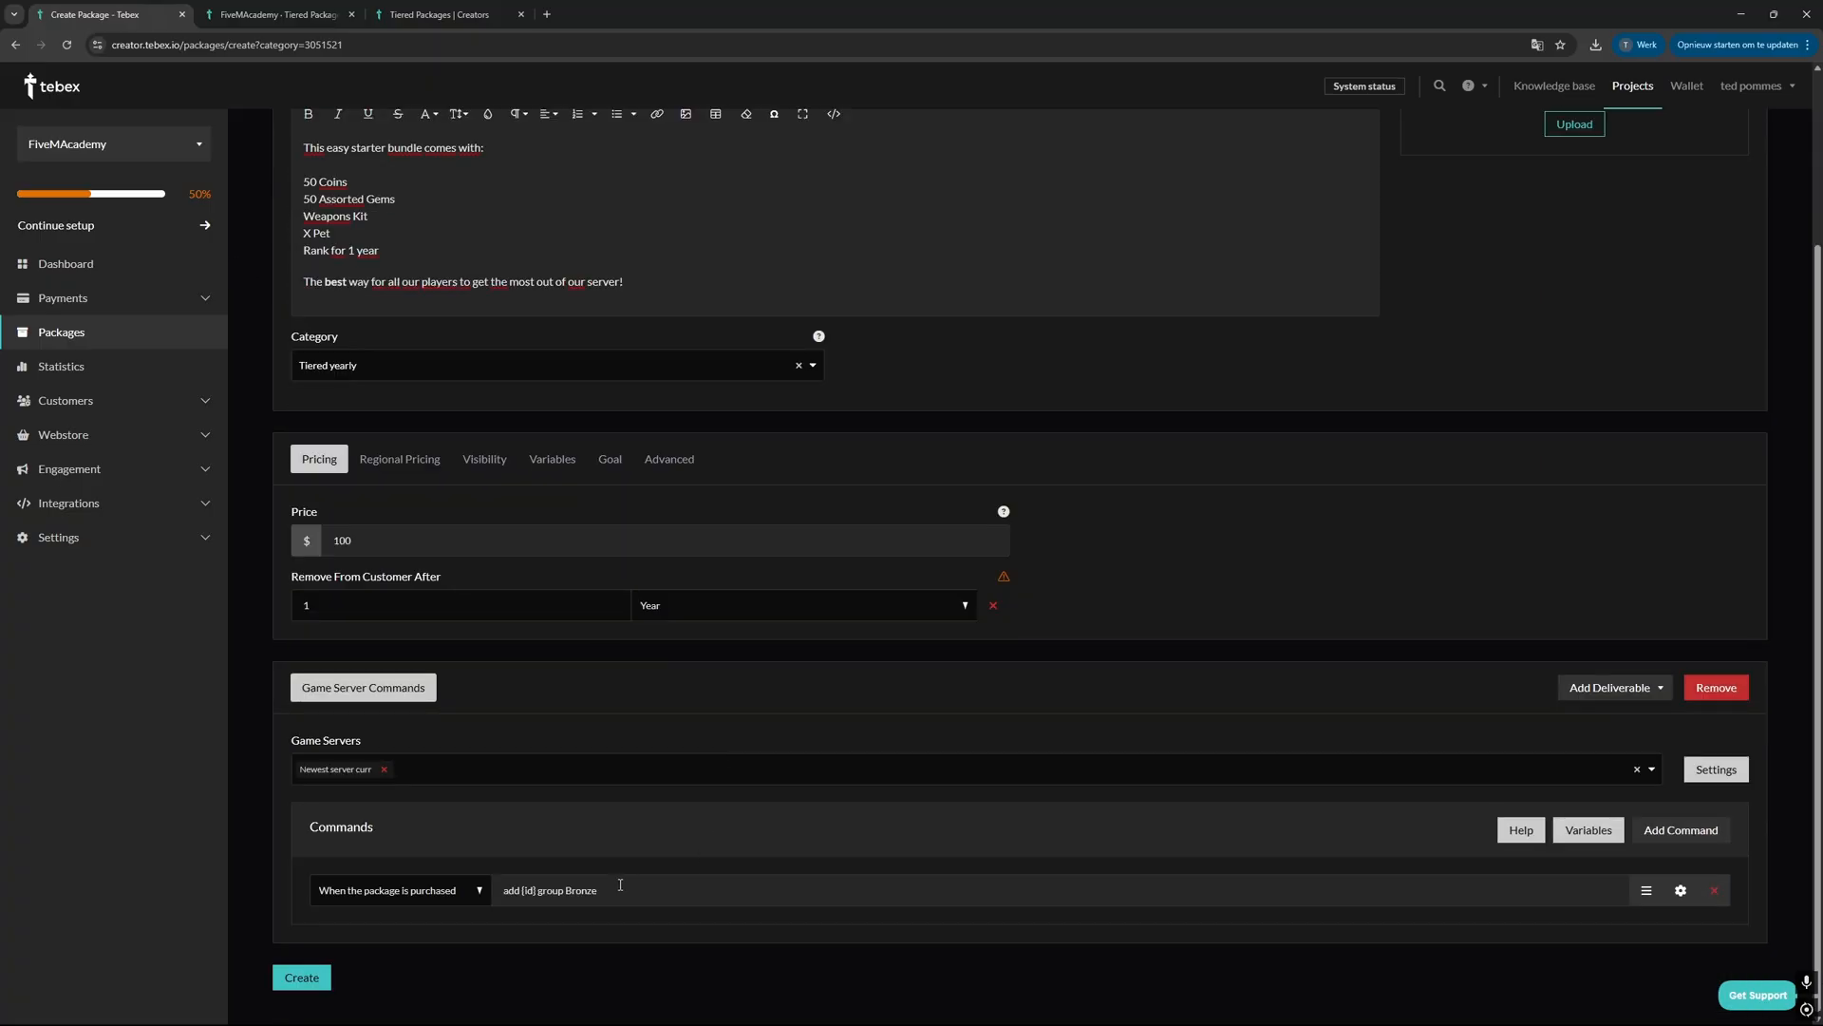
left_click(313, 364)
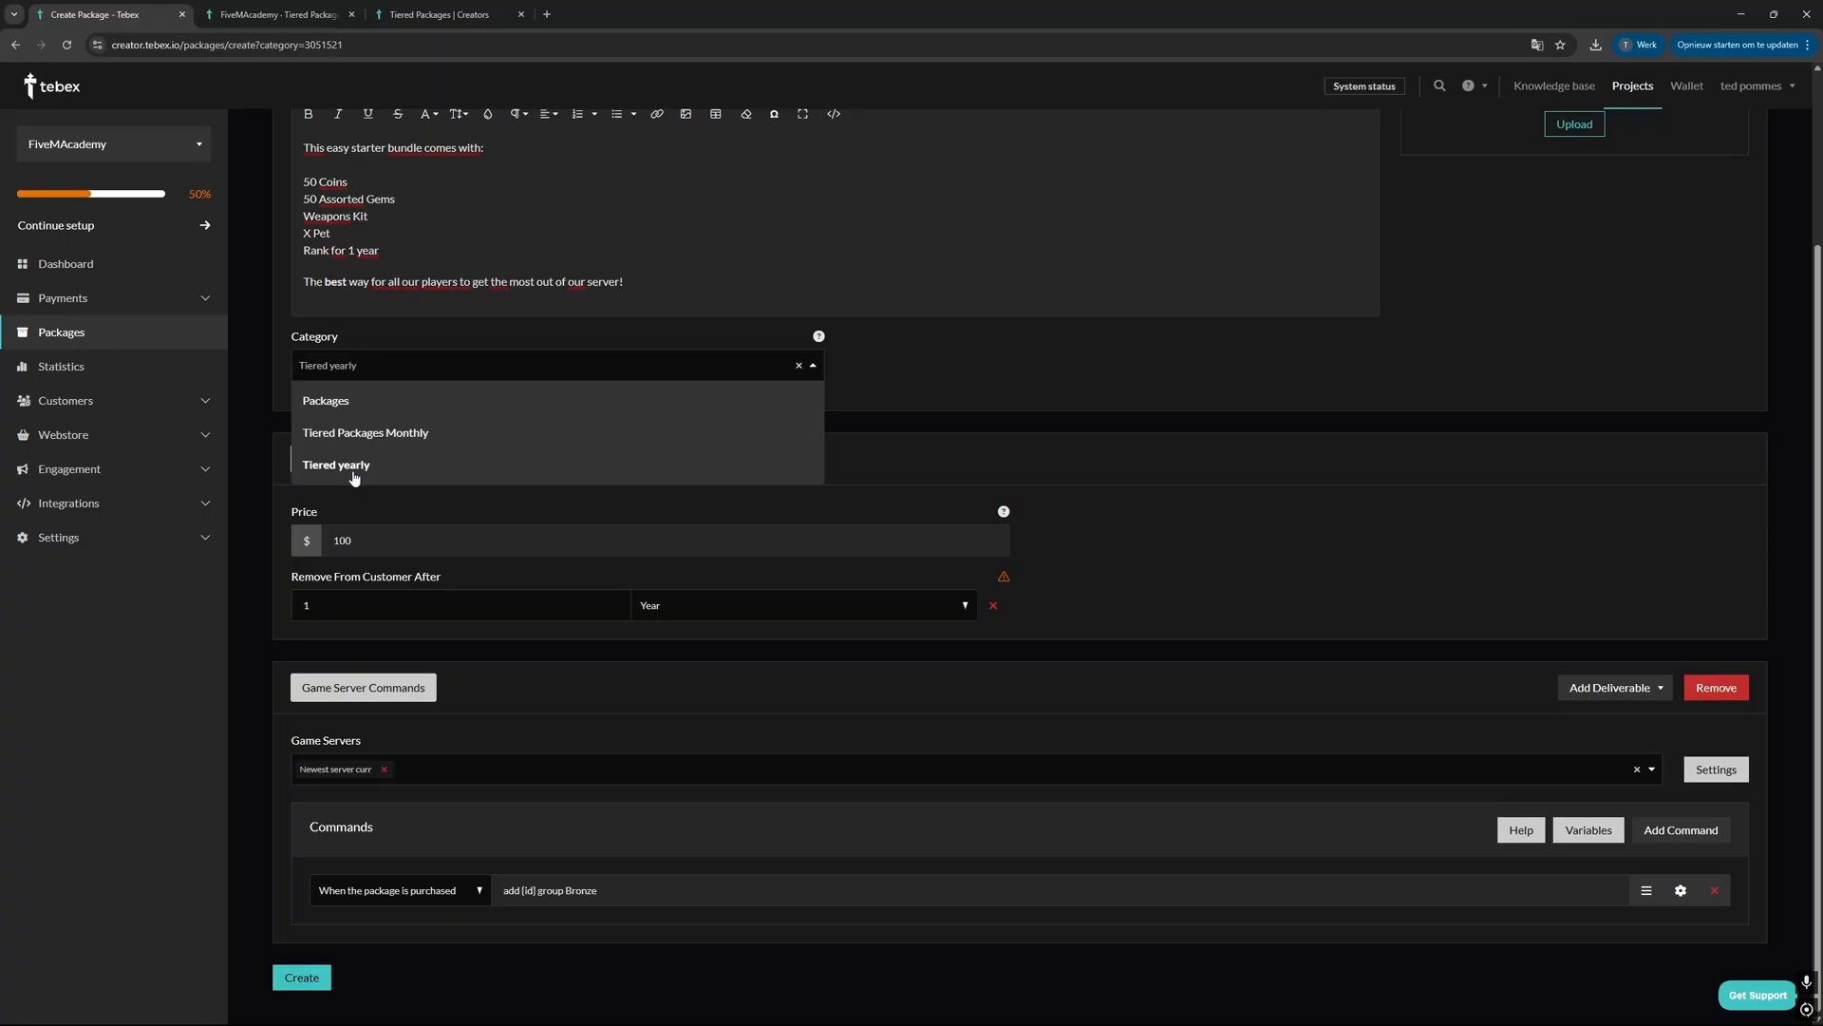
left_click(986, 459)
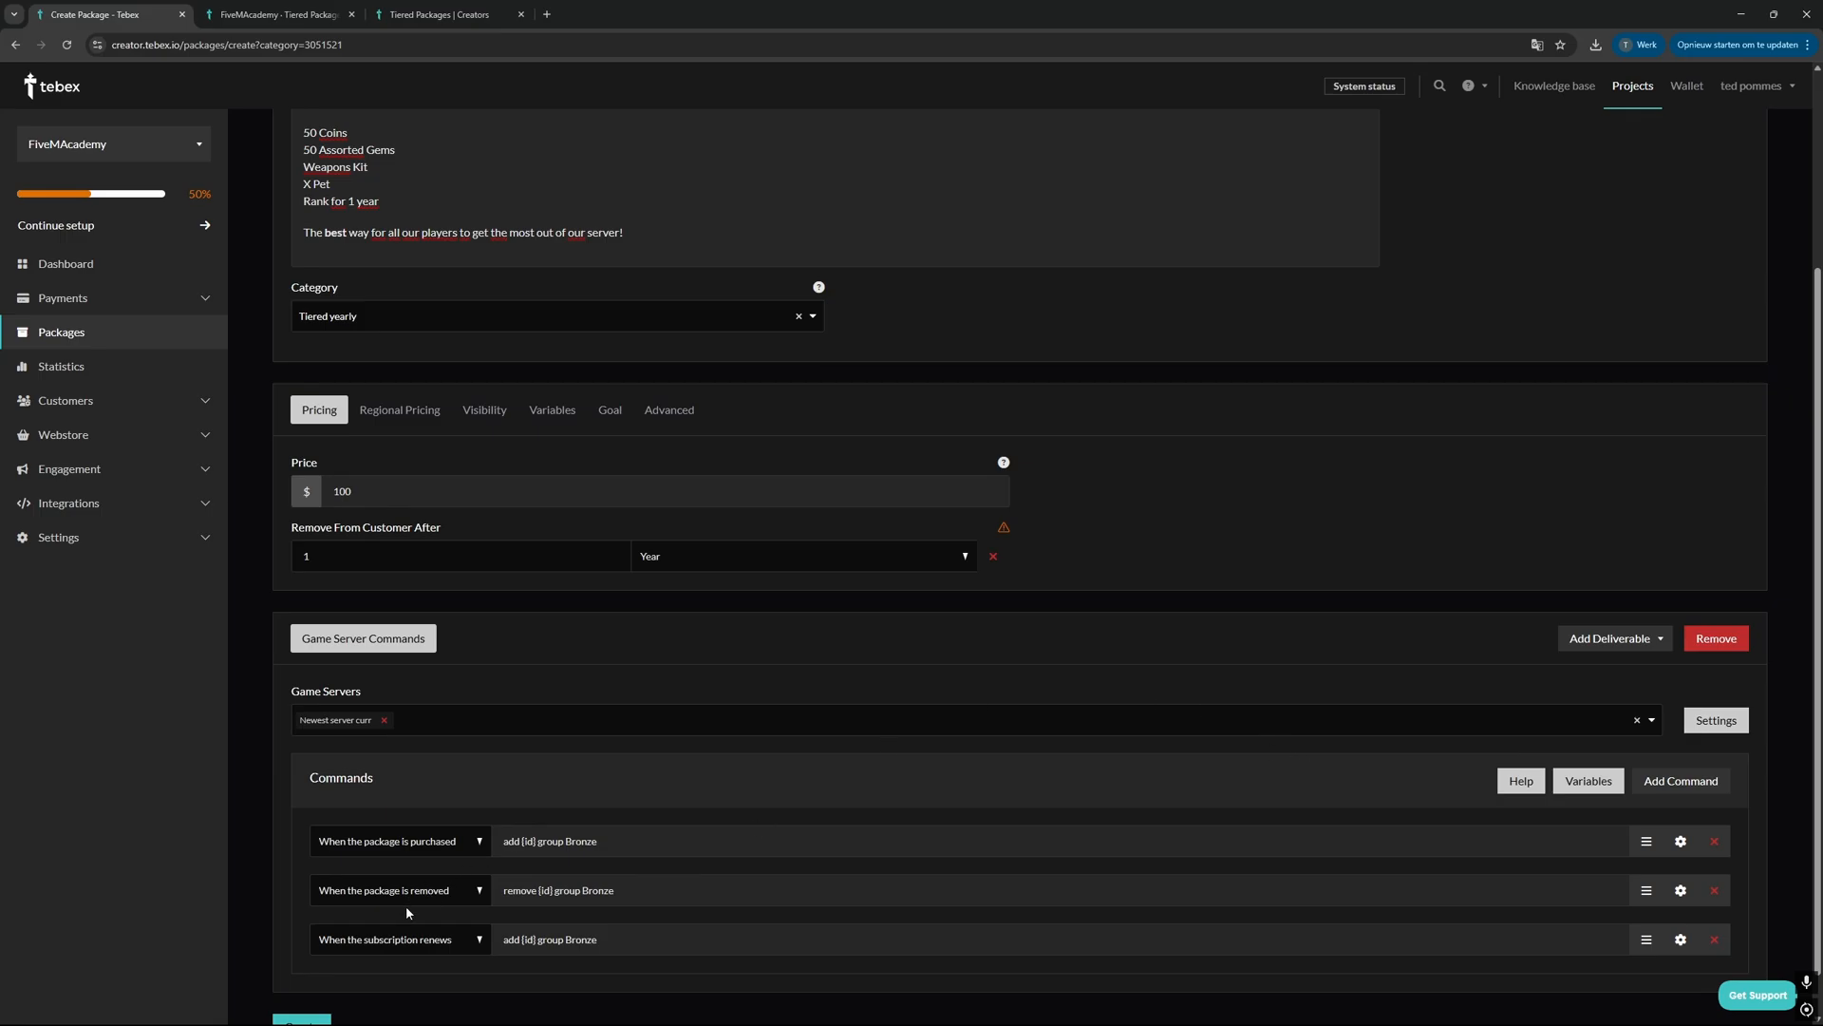
left_click_drag(501, 894, 668, 940)
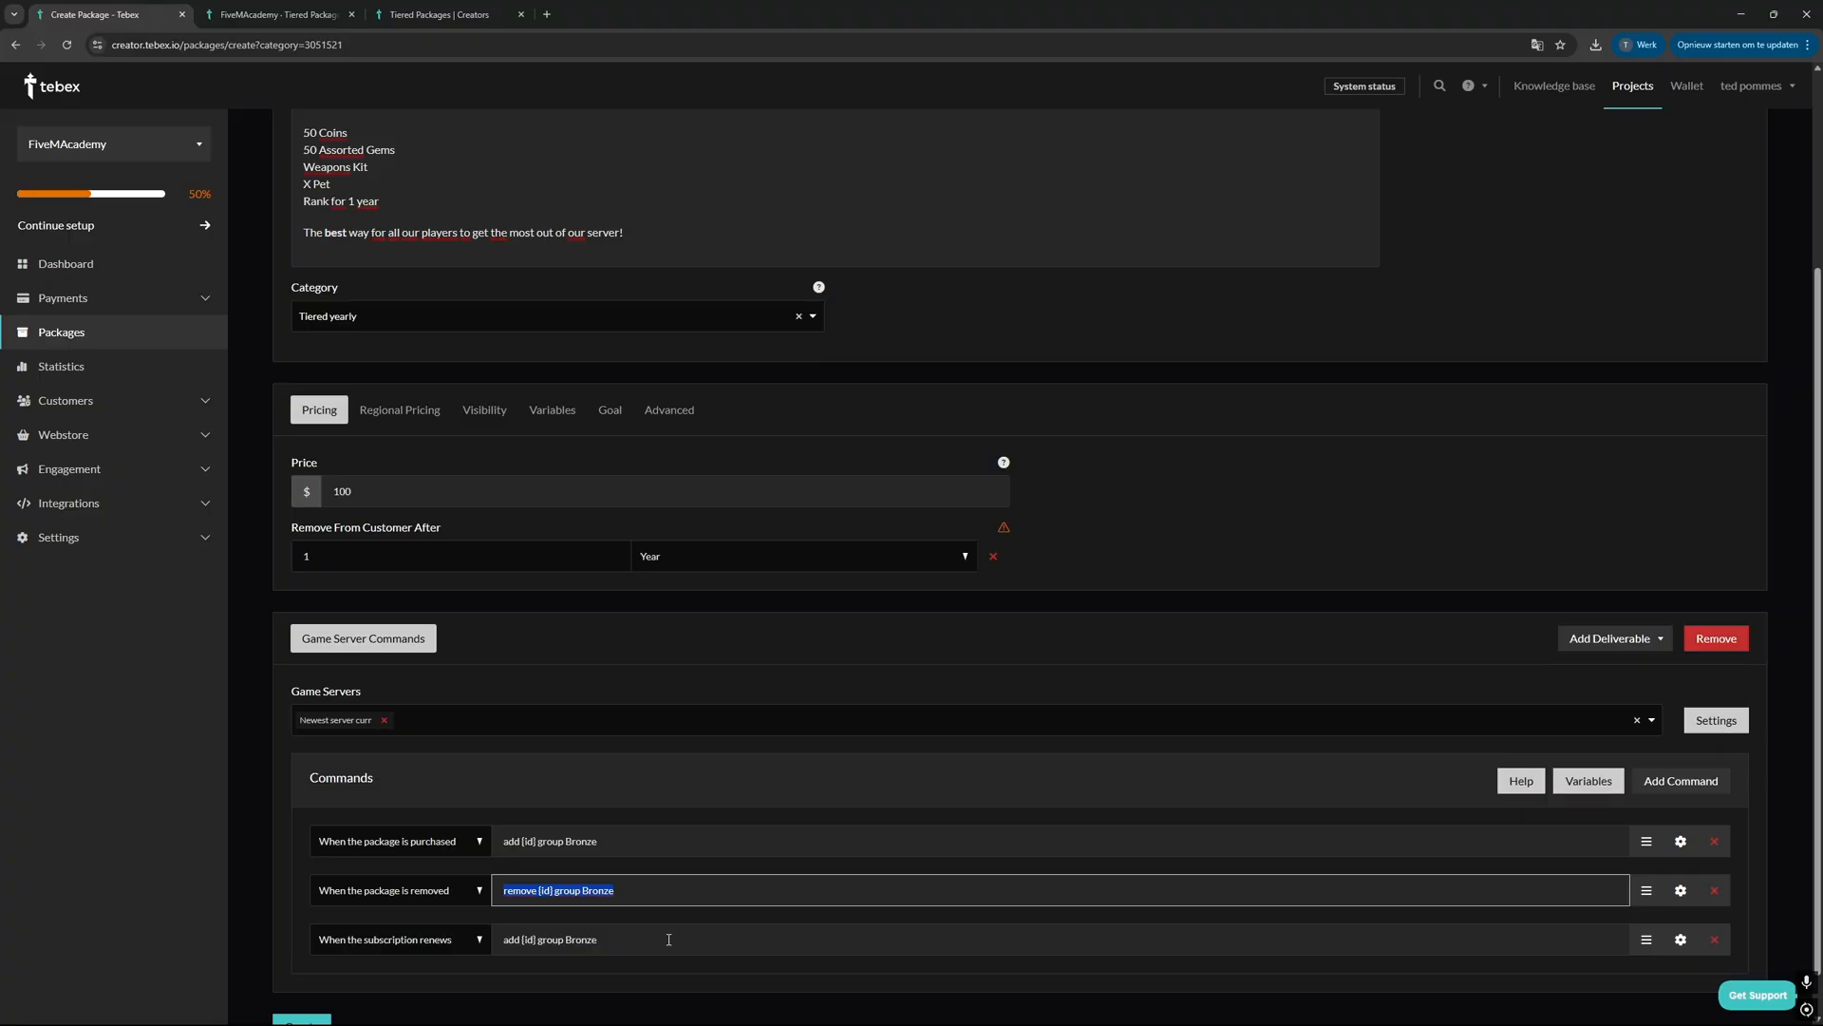
left_click(438, 907)
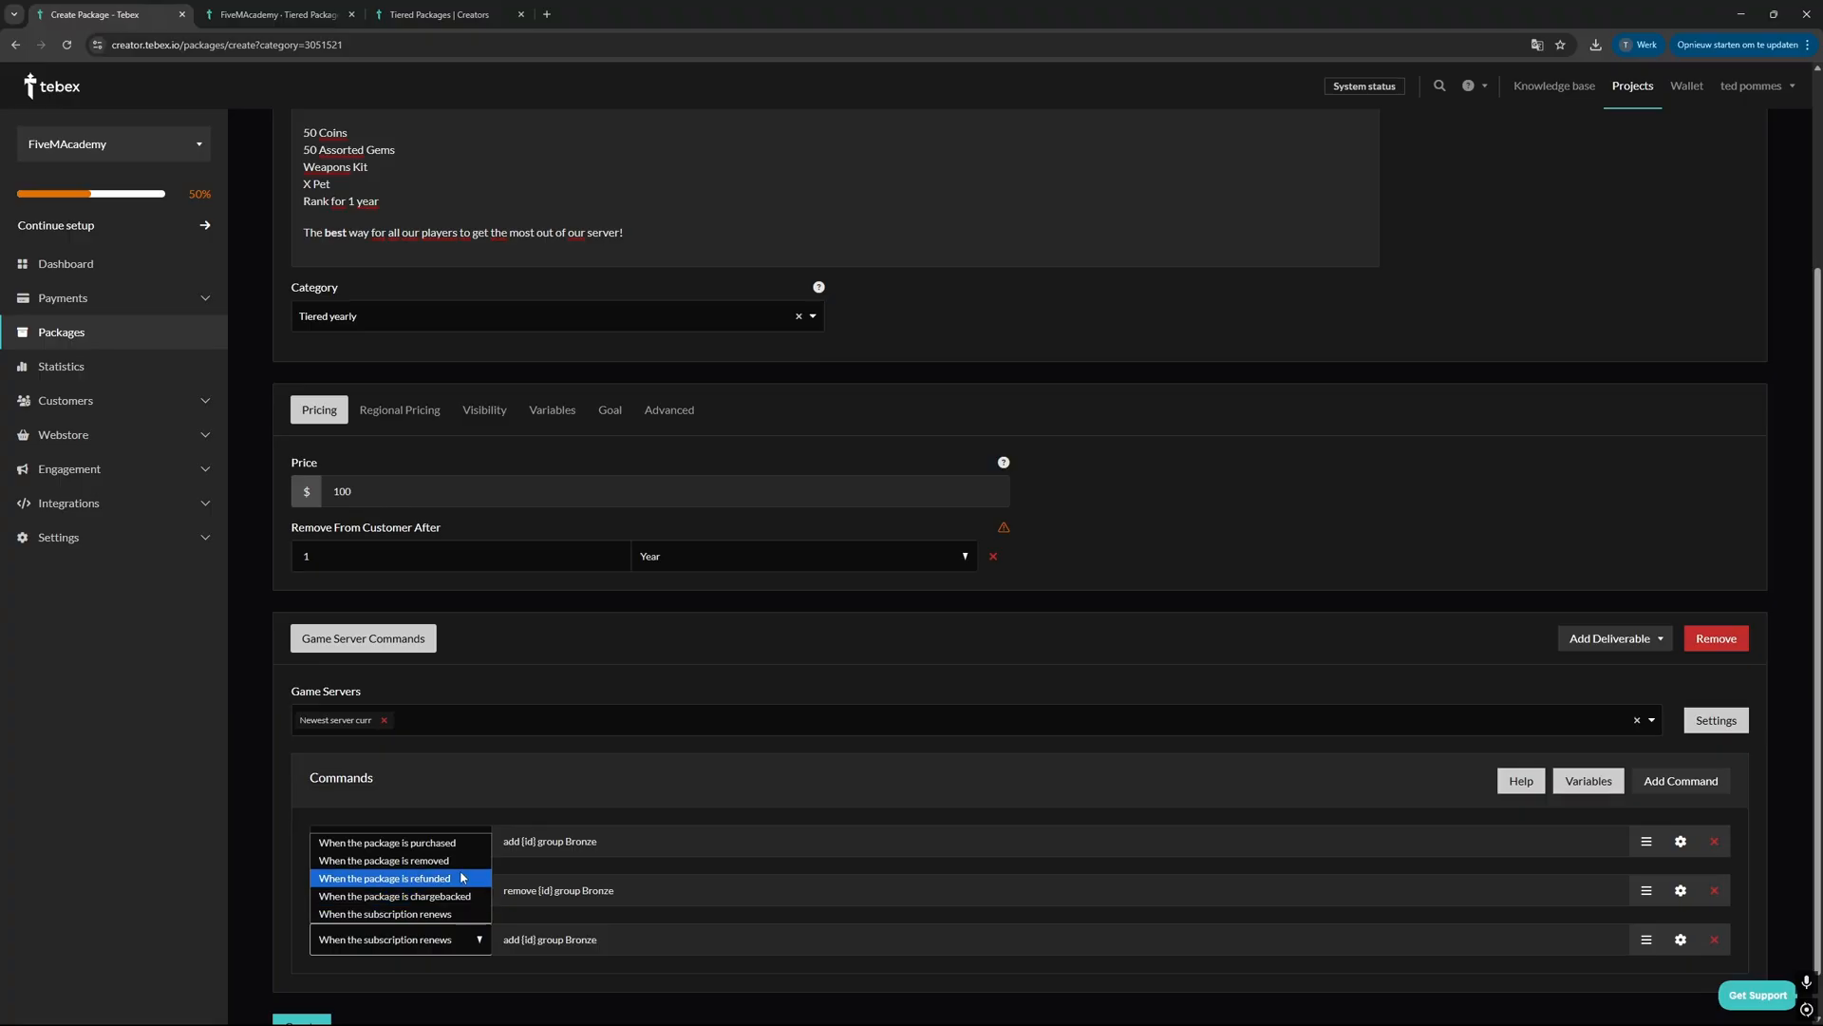
left_click(492, 792)
Step: Upload an image for the yearly Bronze package and create the package
scroll(492, 792, "up", 3)
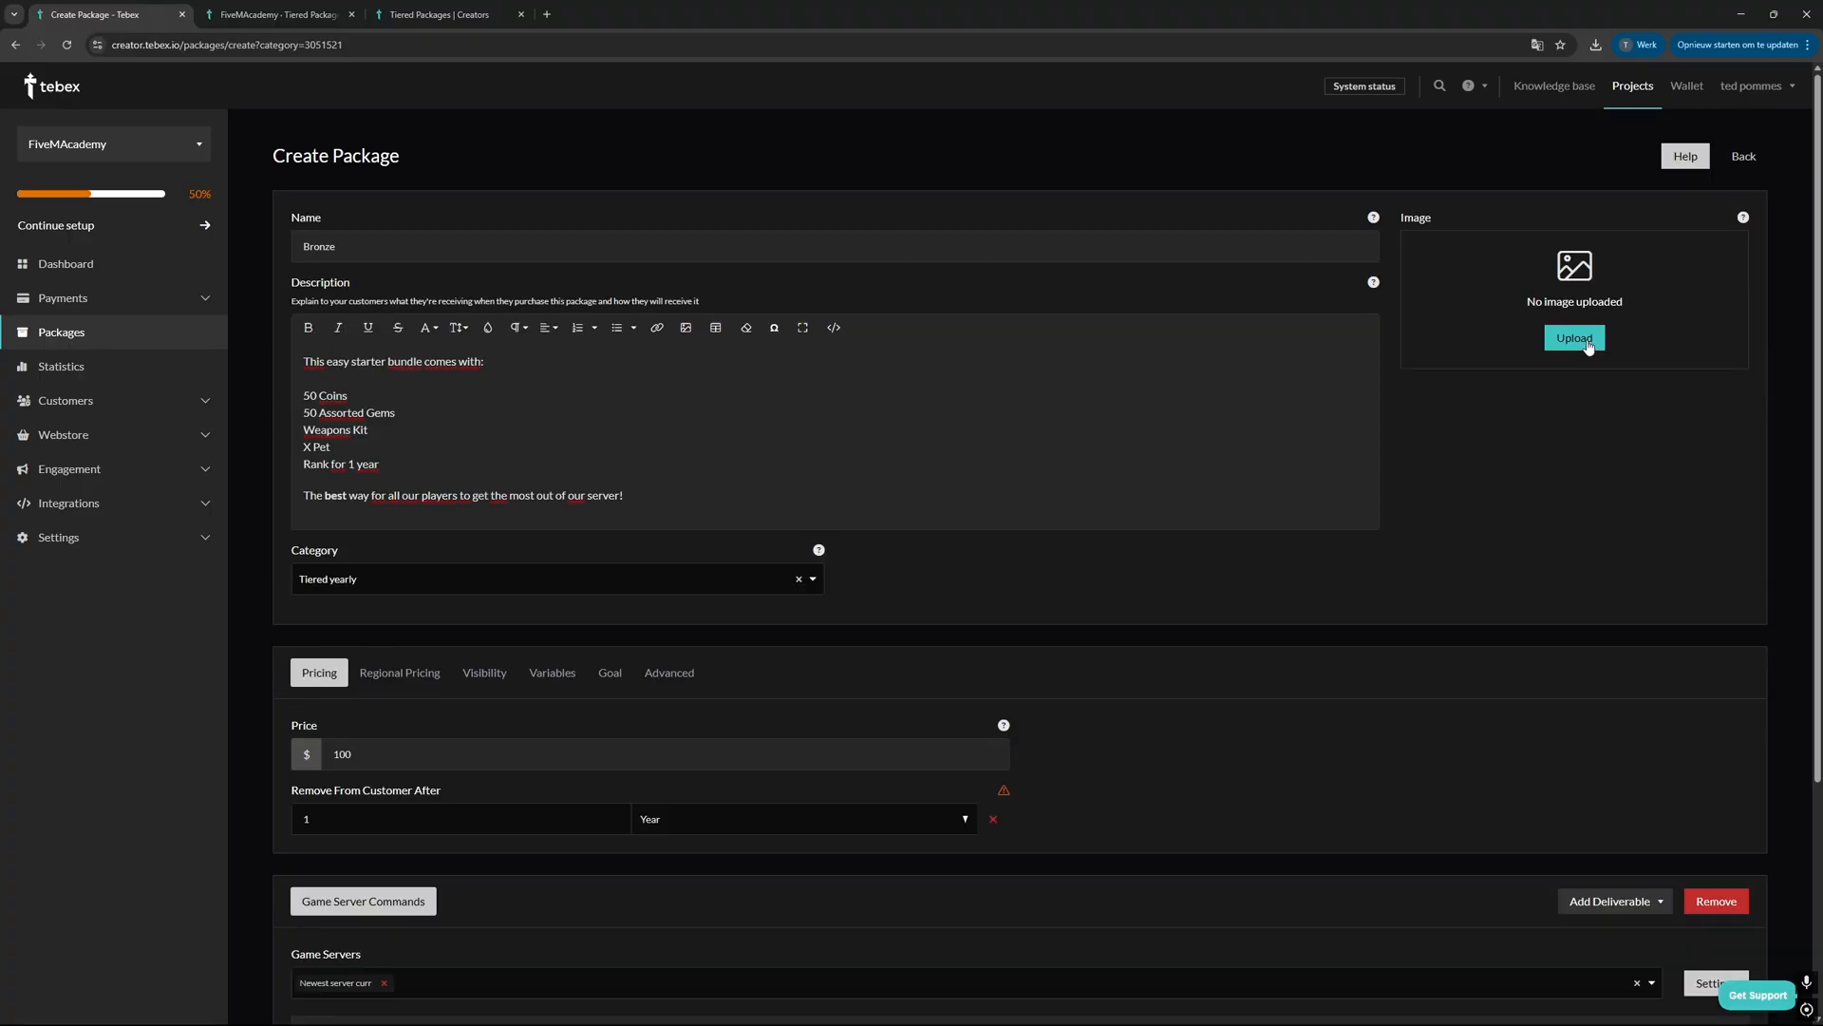
left_click(1585, 347)
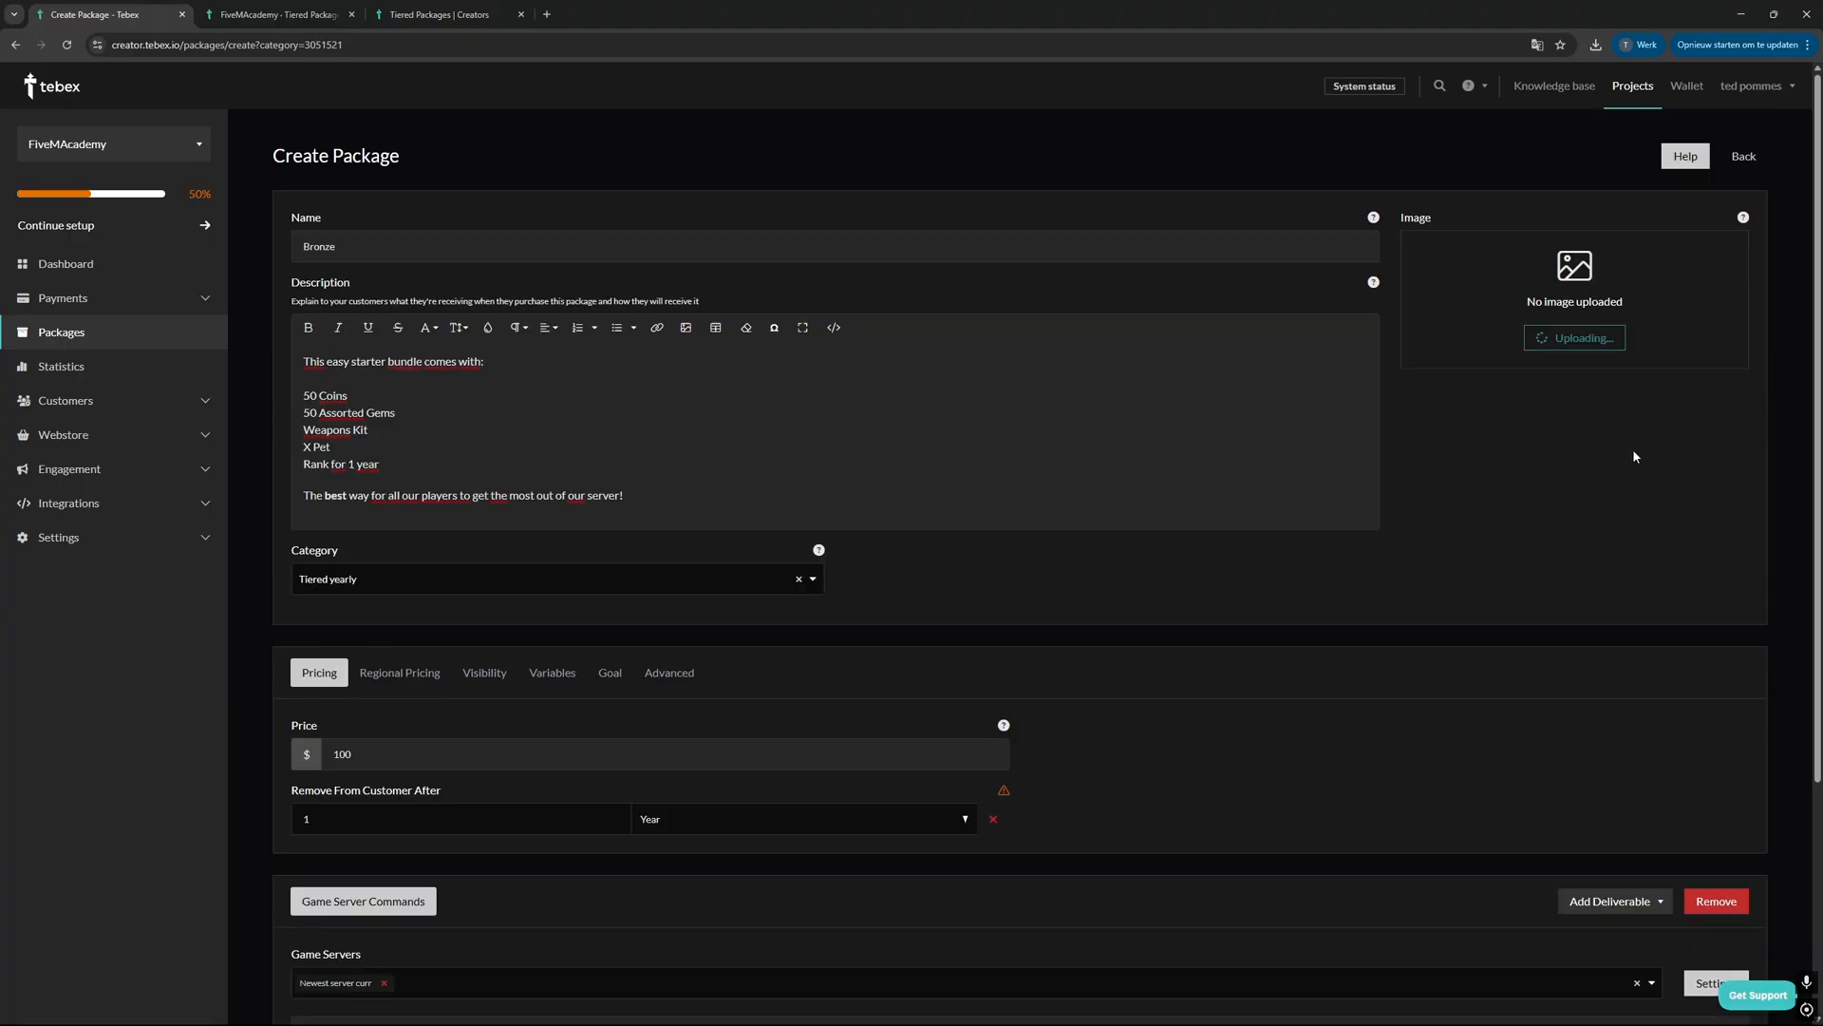
scroll(1594, 289, "down", 3)
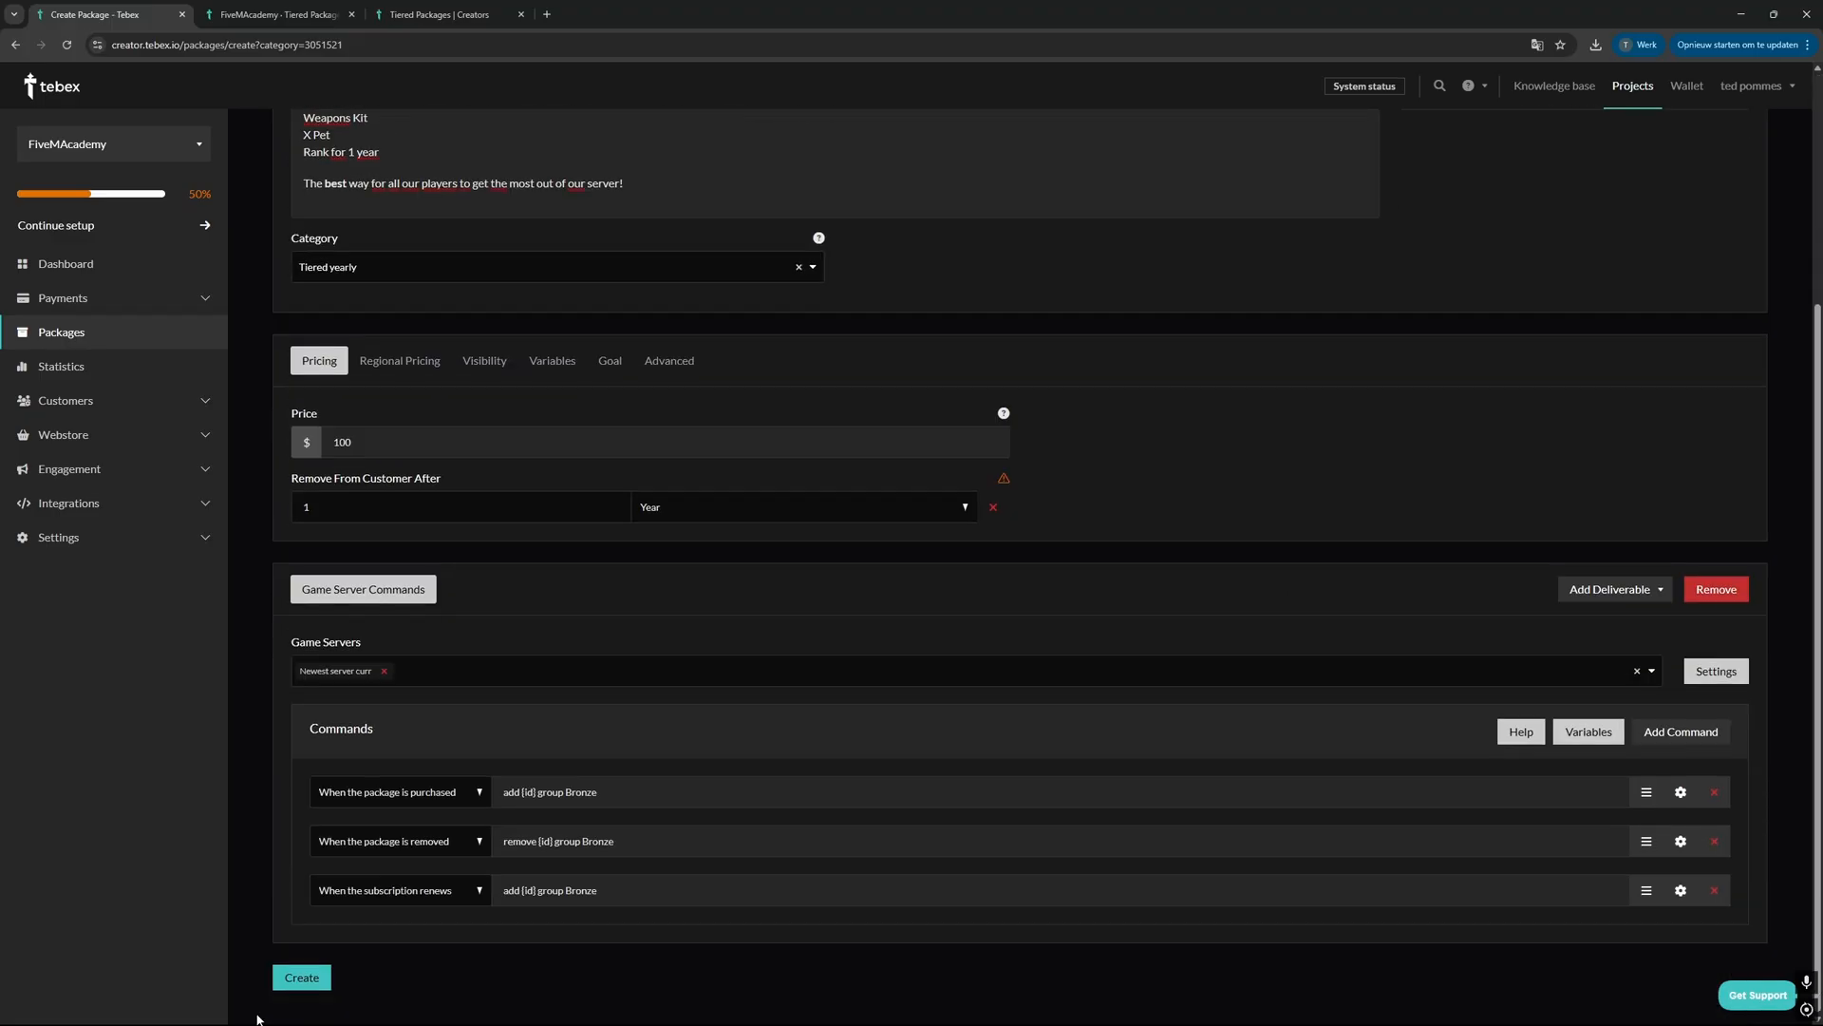
left_click(298, 980)
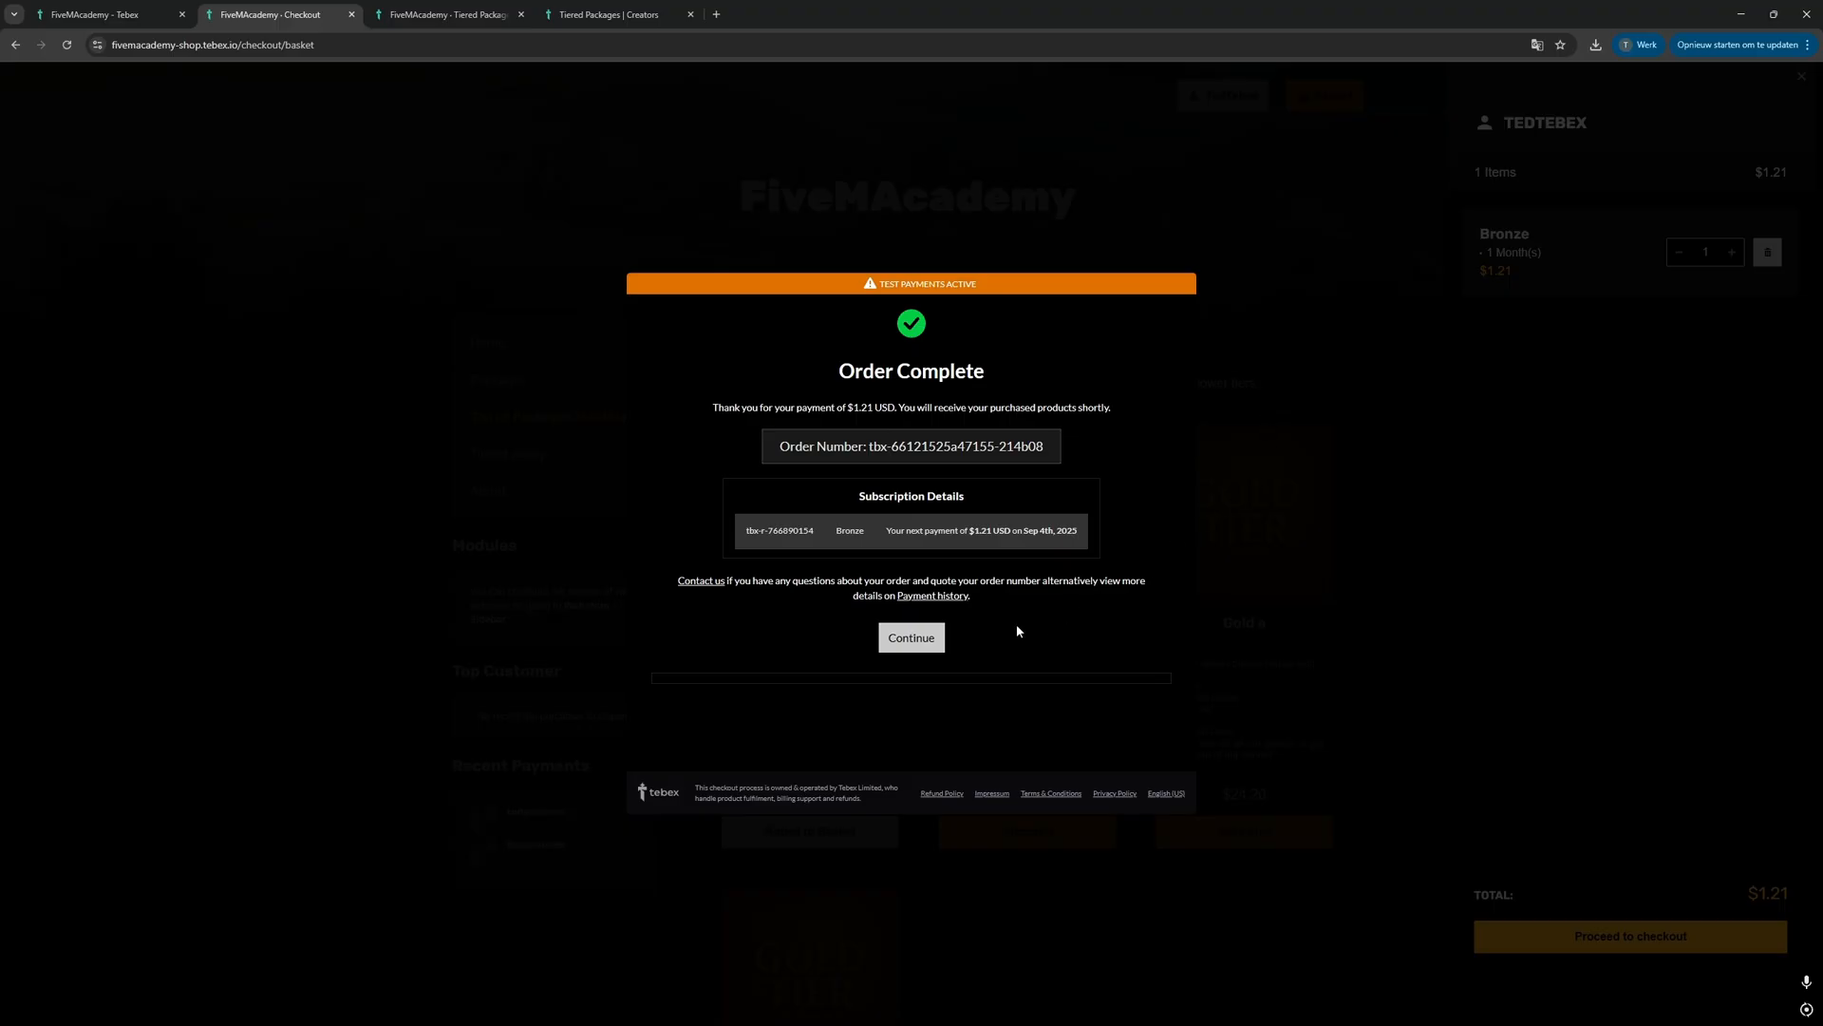
Step: Continue past the completed Bronze order to the Tiered Packages Monthly page and review the available tiers
left_click(910, 638)
scroll(997, 428, "down", 2)
scroll(1089, 740, "up", 3)
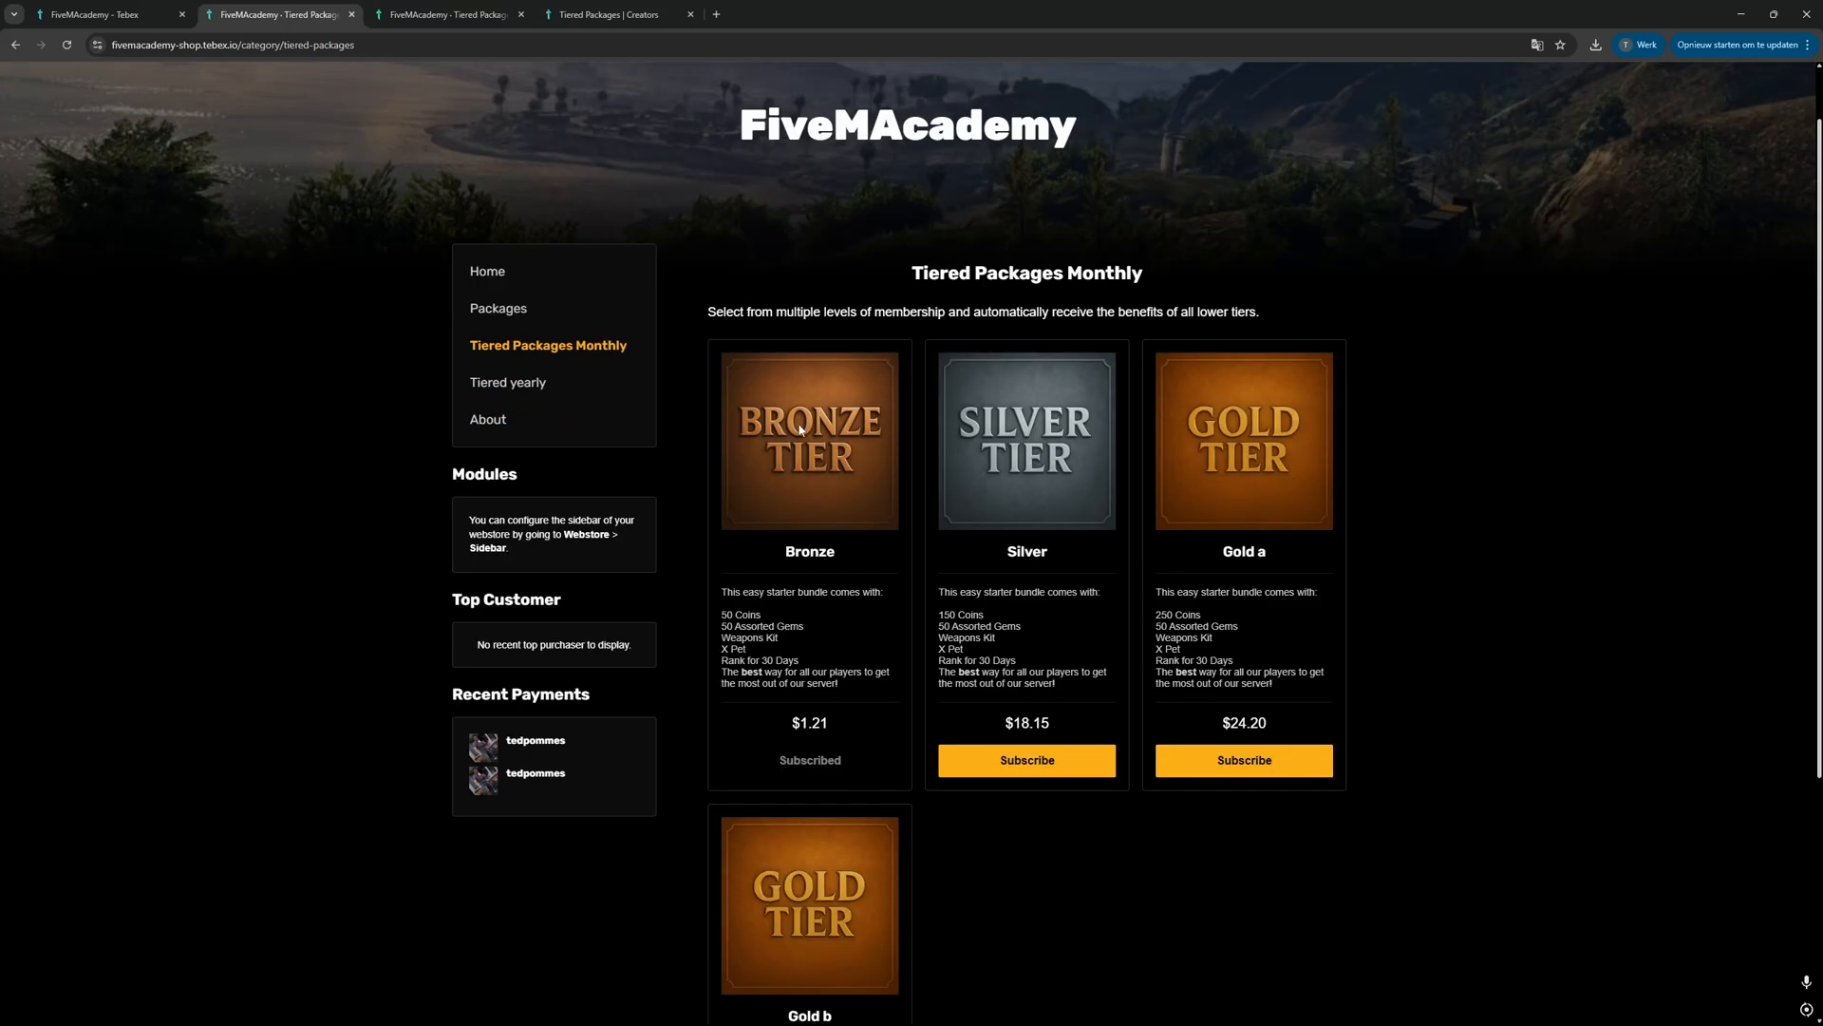
scroll(814, 521, "up", 1)
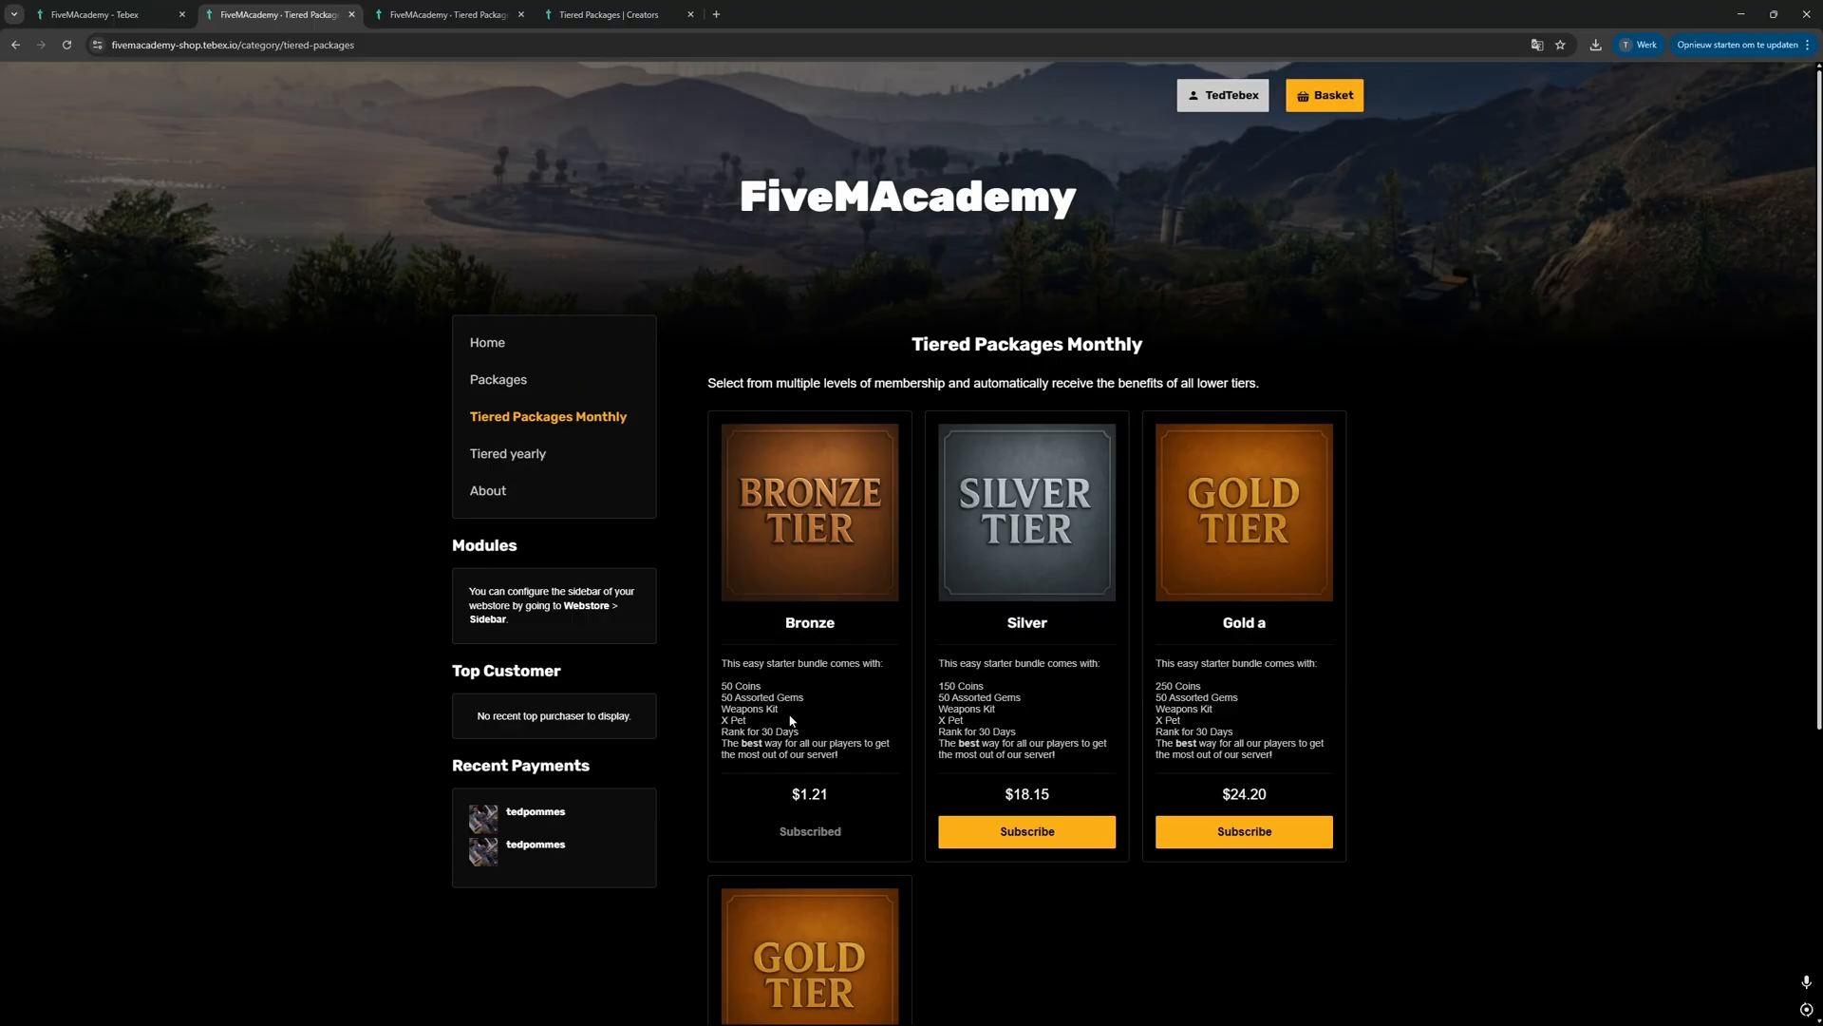
scroll(938, 637, "down", 3)
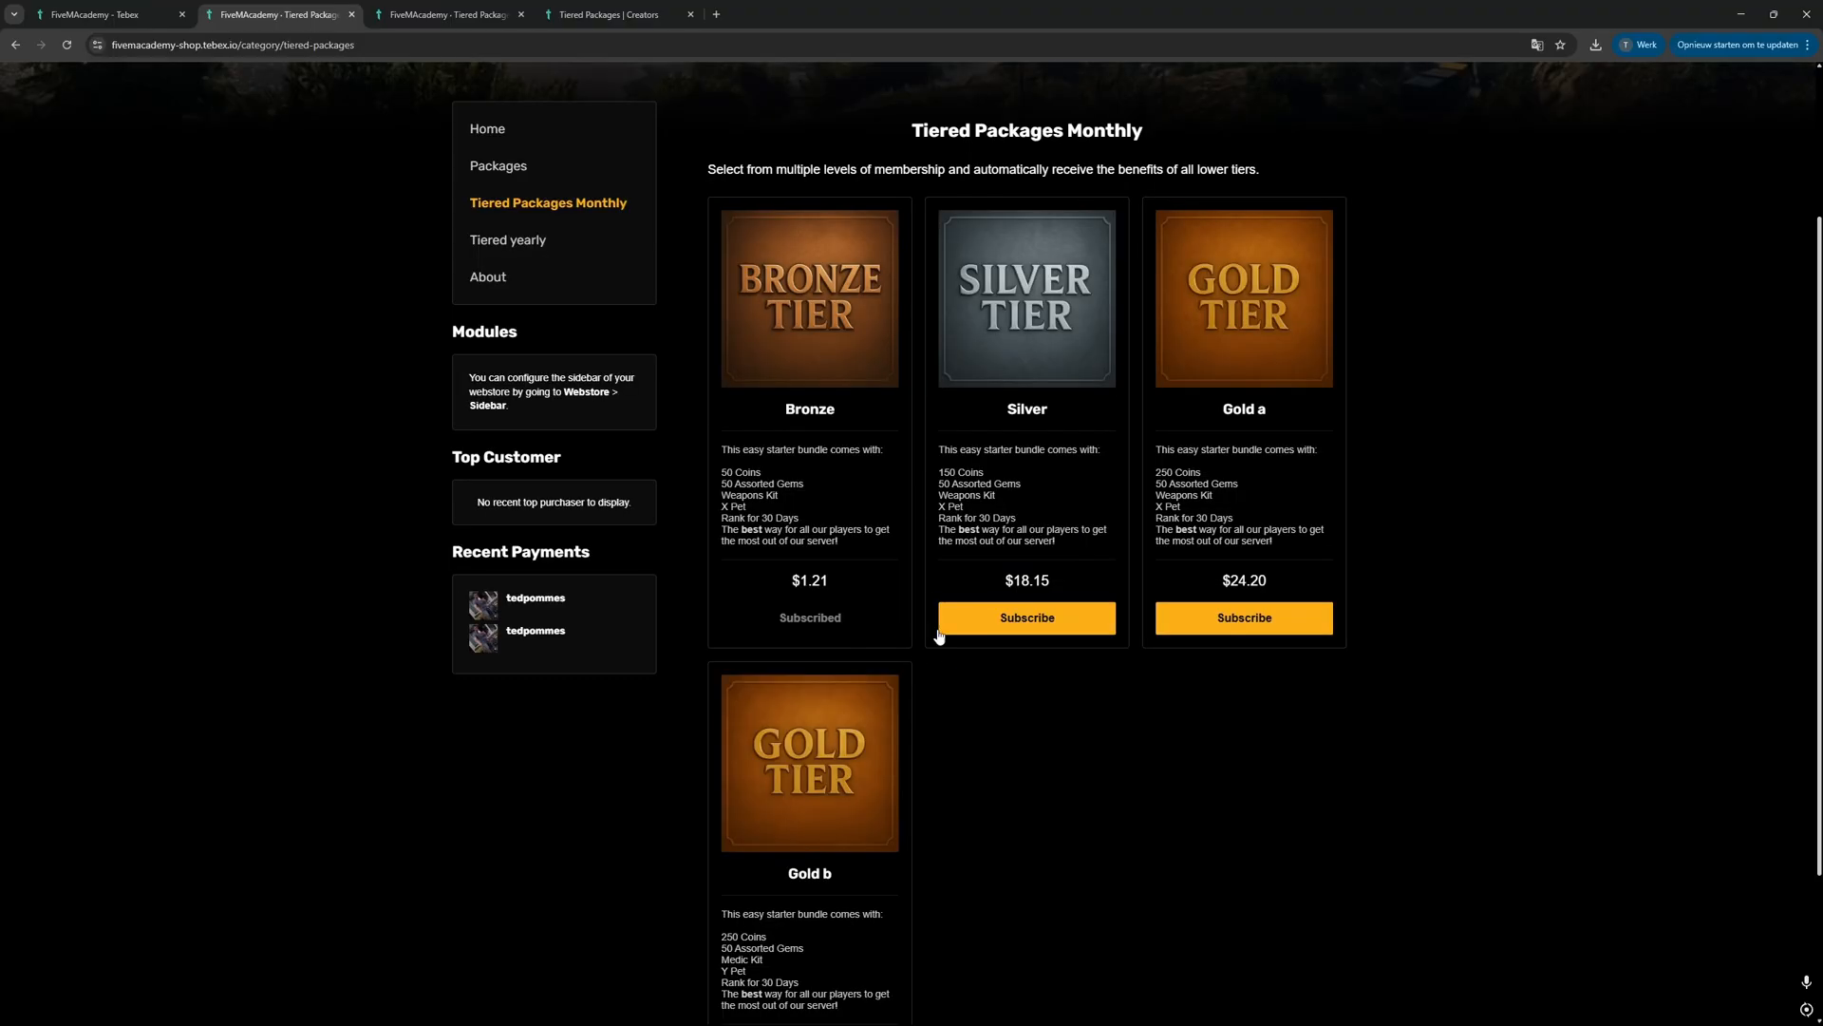
Step: Preview the charge for upgrading the subscription to Silver and close the quote without confirming
left_click(1039, 619)
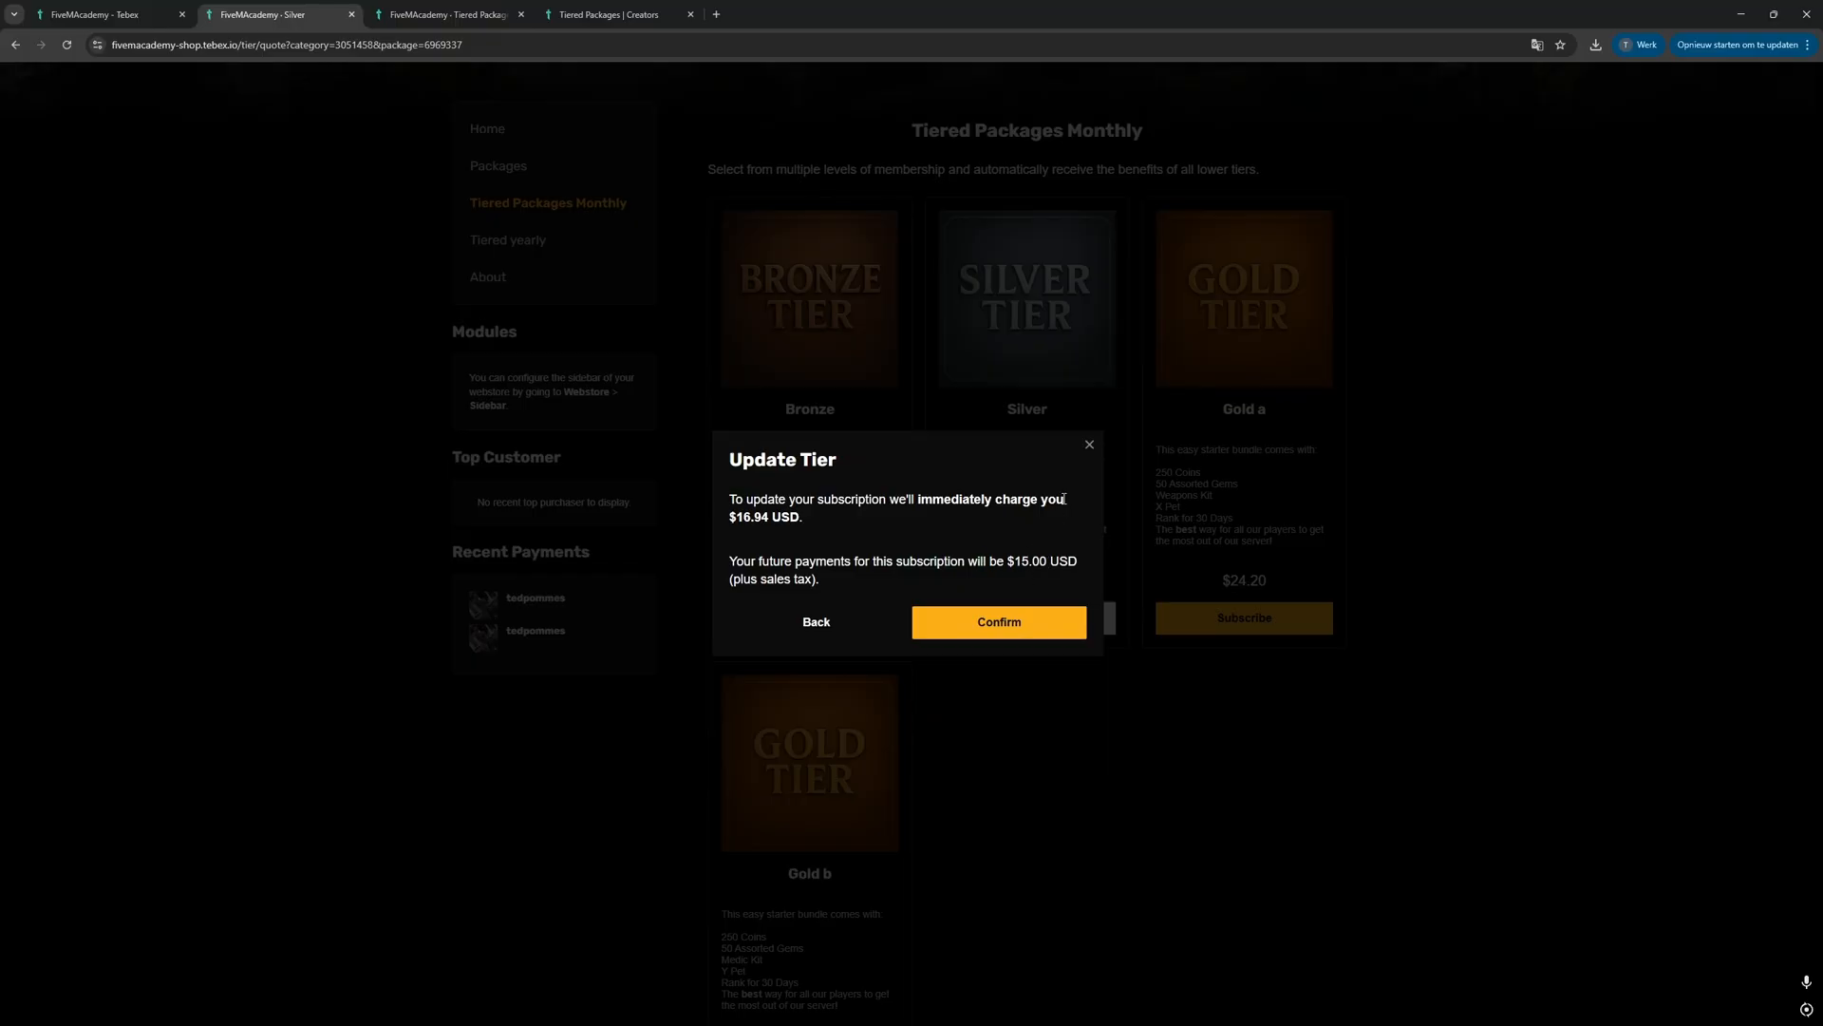
left_click(1090, 446)
Step: Upgrade the monthly Bronze subscription to a Gold tier and reload the store page to check the subscribed package
scroll(1111, 652, "down", 2)
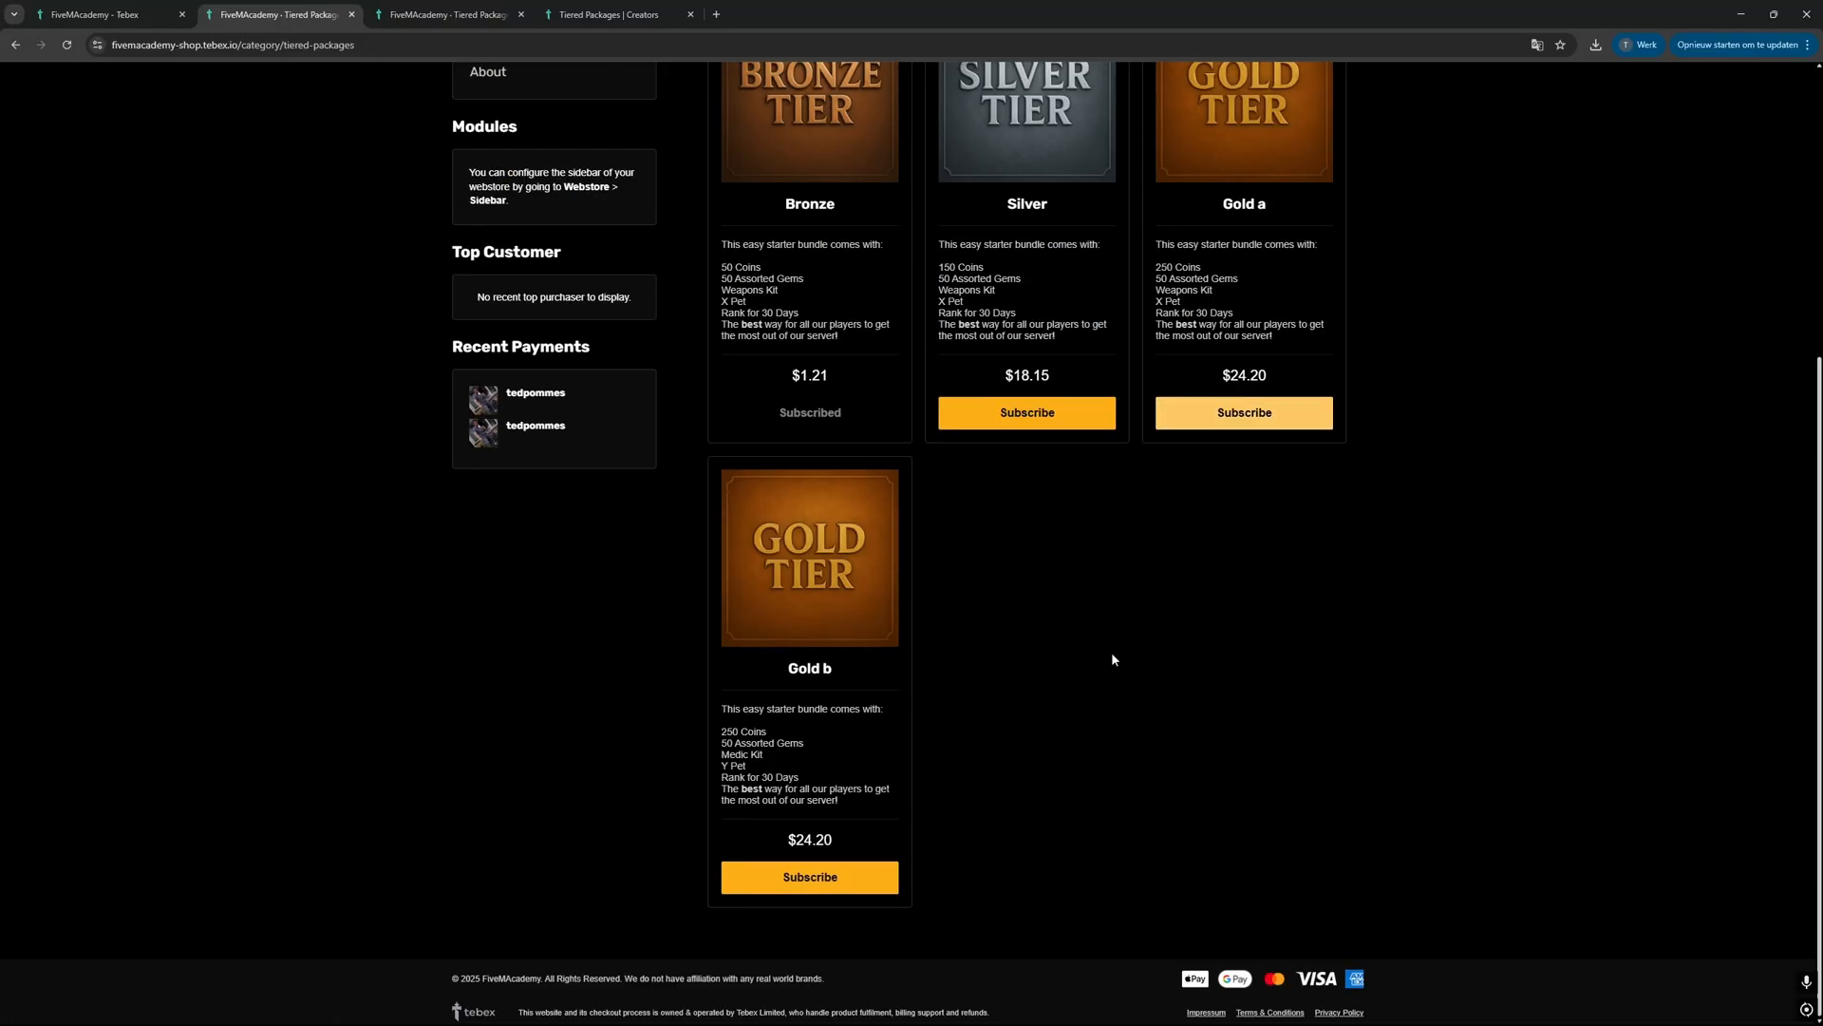
left_click(826, 882)
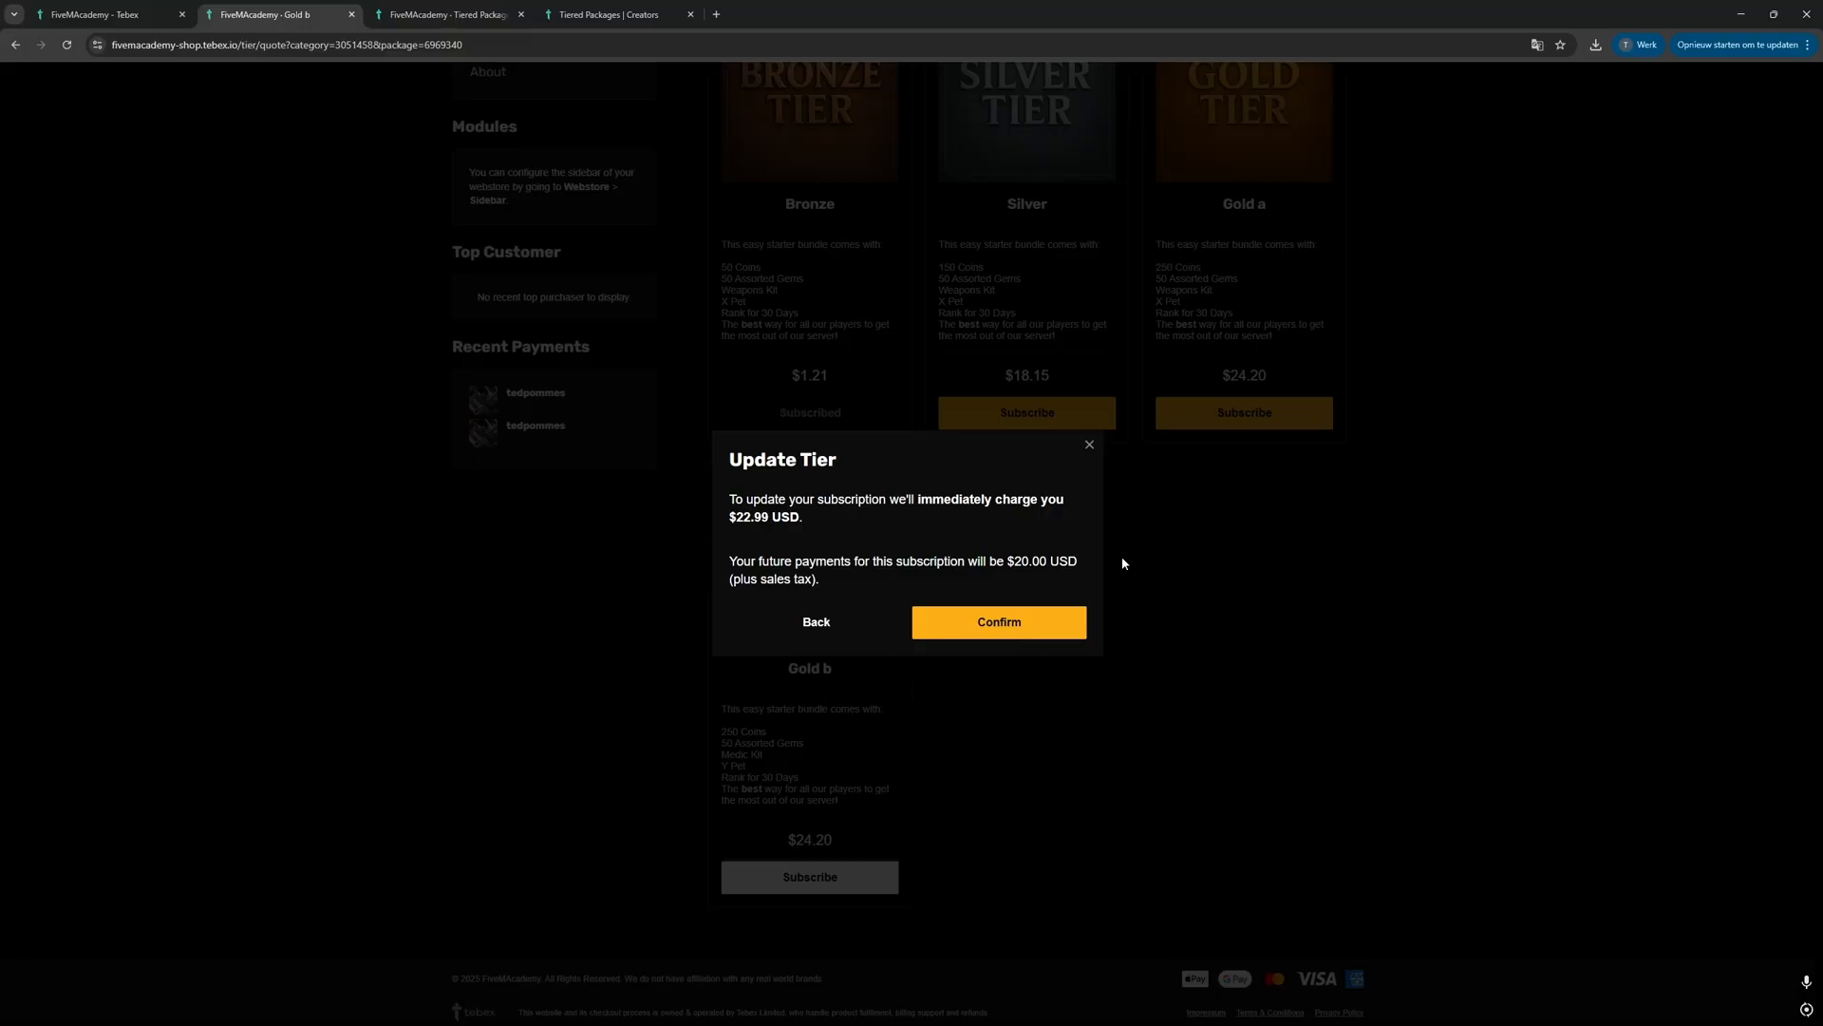
scroll(1123, 564, "up", 2)
left_click(957, 637)
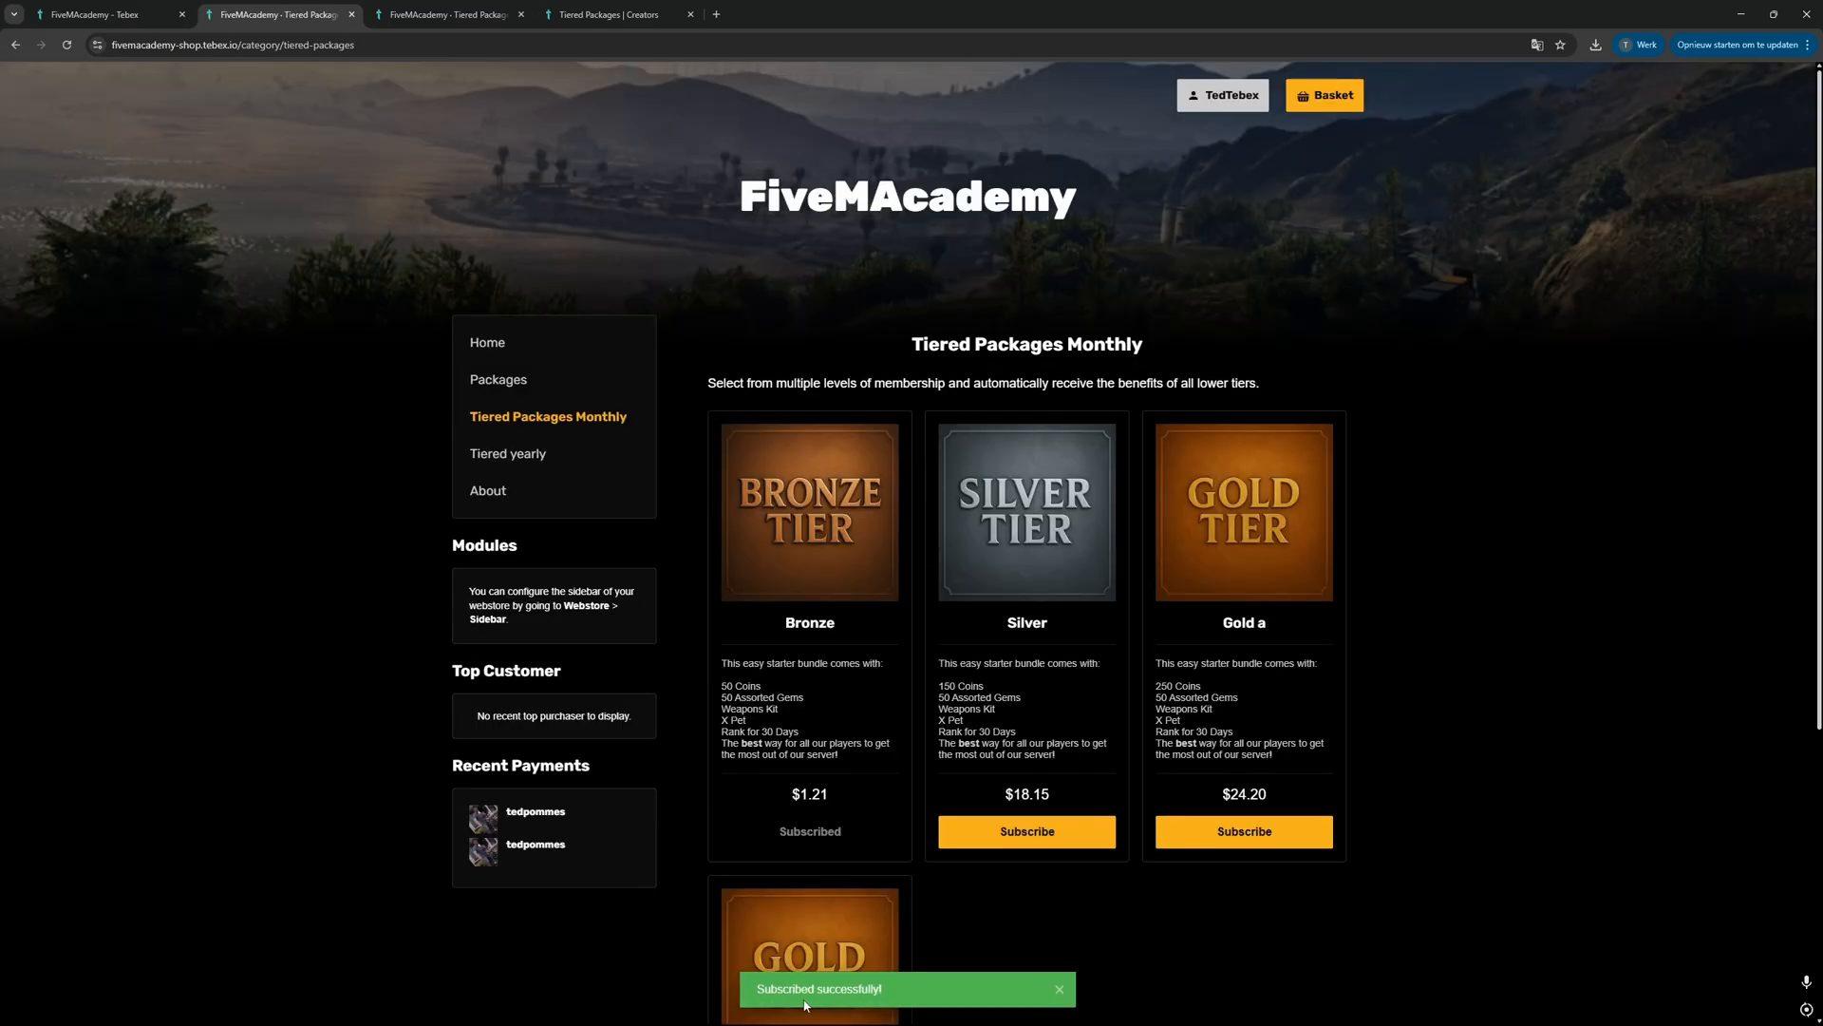
scroll(771, 1002, "down", 2)
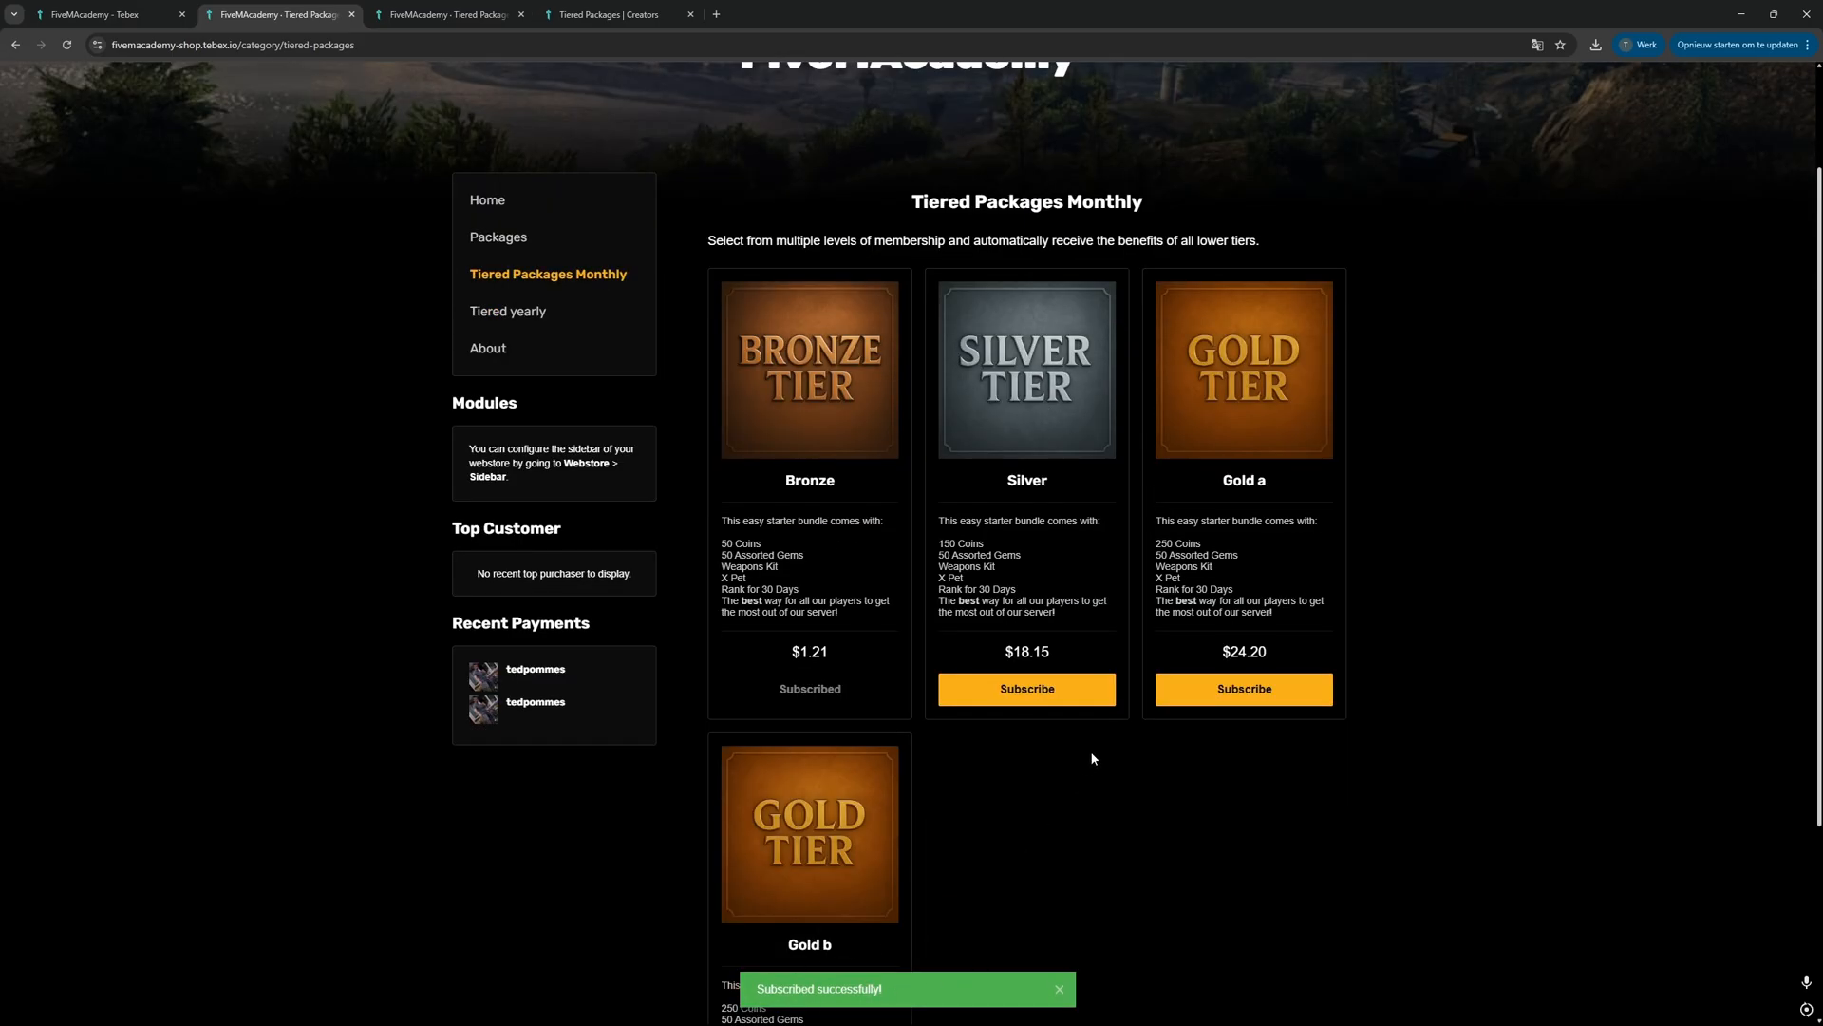
left_click(66, 44)
scroll(1261, 755, "down", 3)
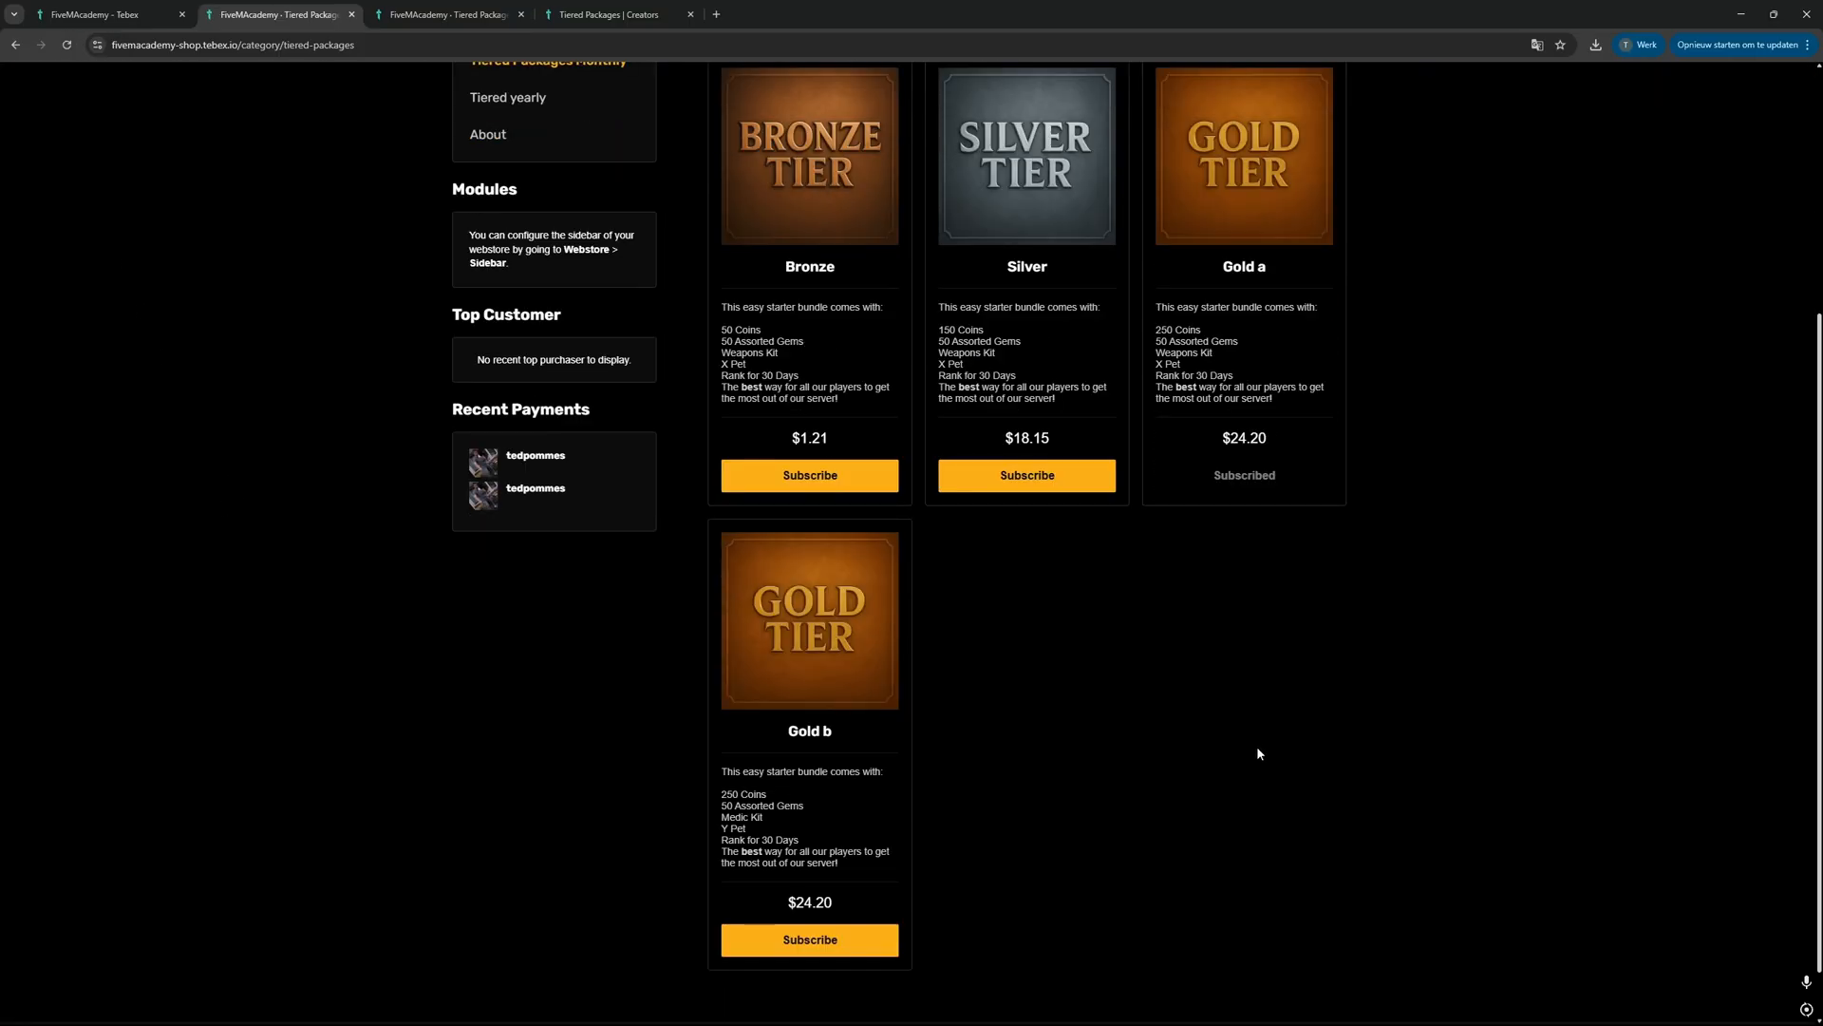
Step: Preview the payment terms for switching the subscription to Gold b and close the quote without confirming
scroll(1257, 748, "up", 1)
scroll(1257, 750, "up", 2)
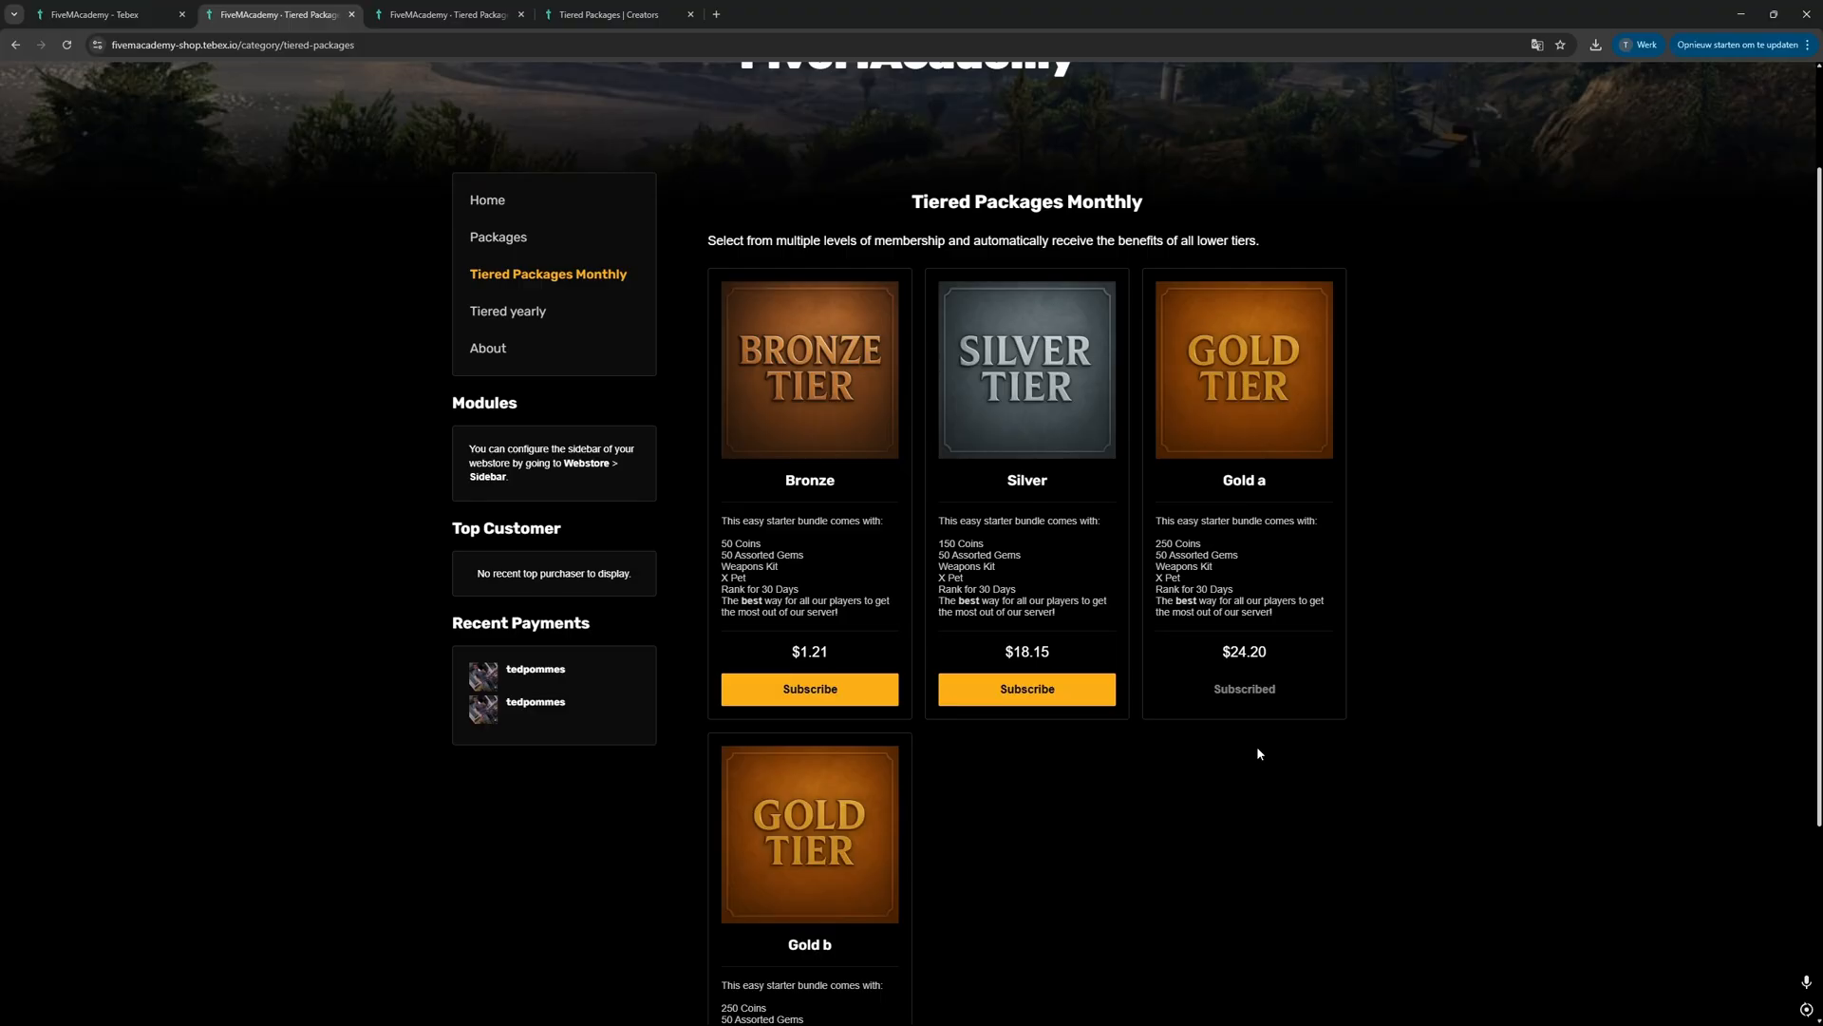
scroll(1257, 748, "down", 2)
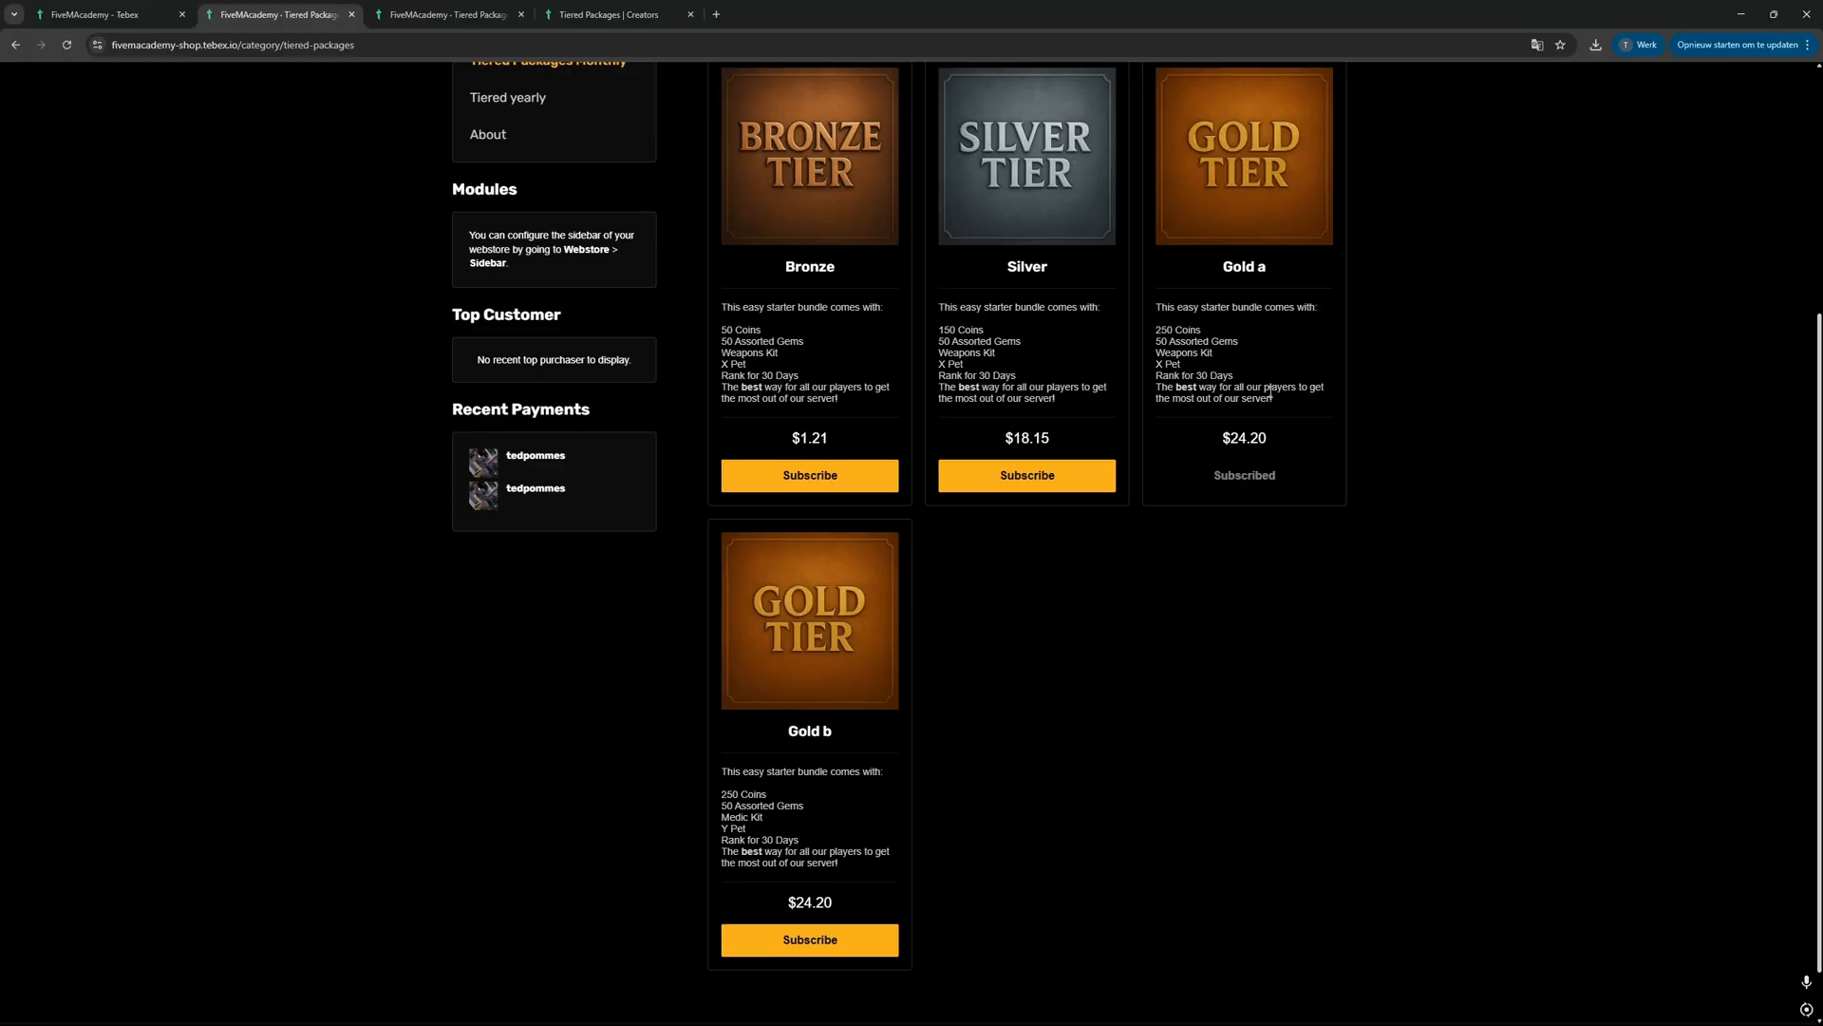
left_click(810, 939)
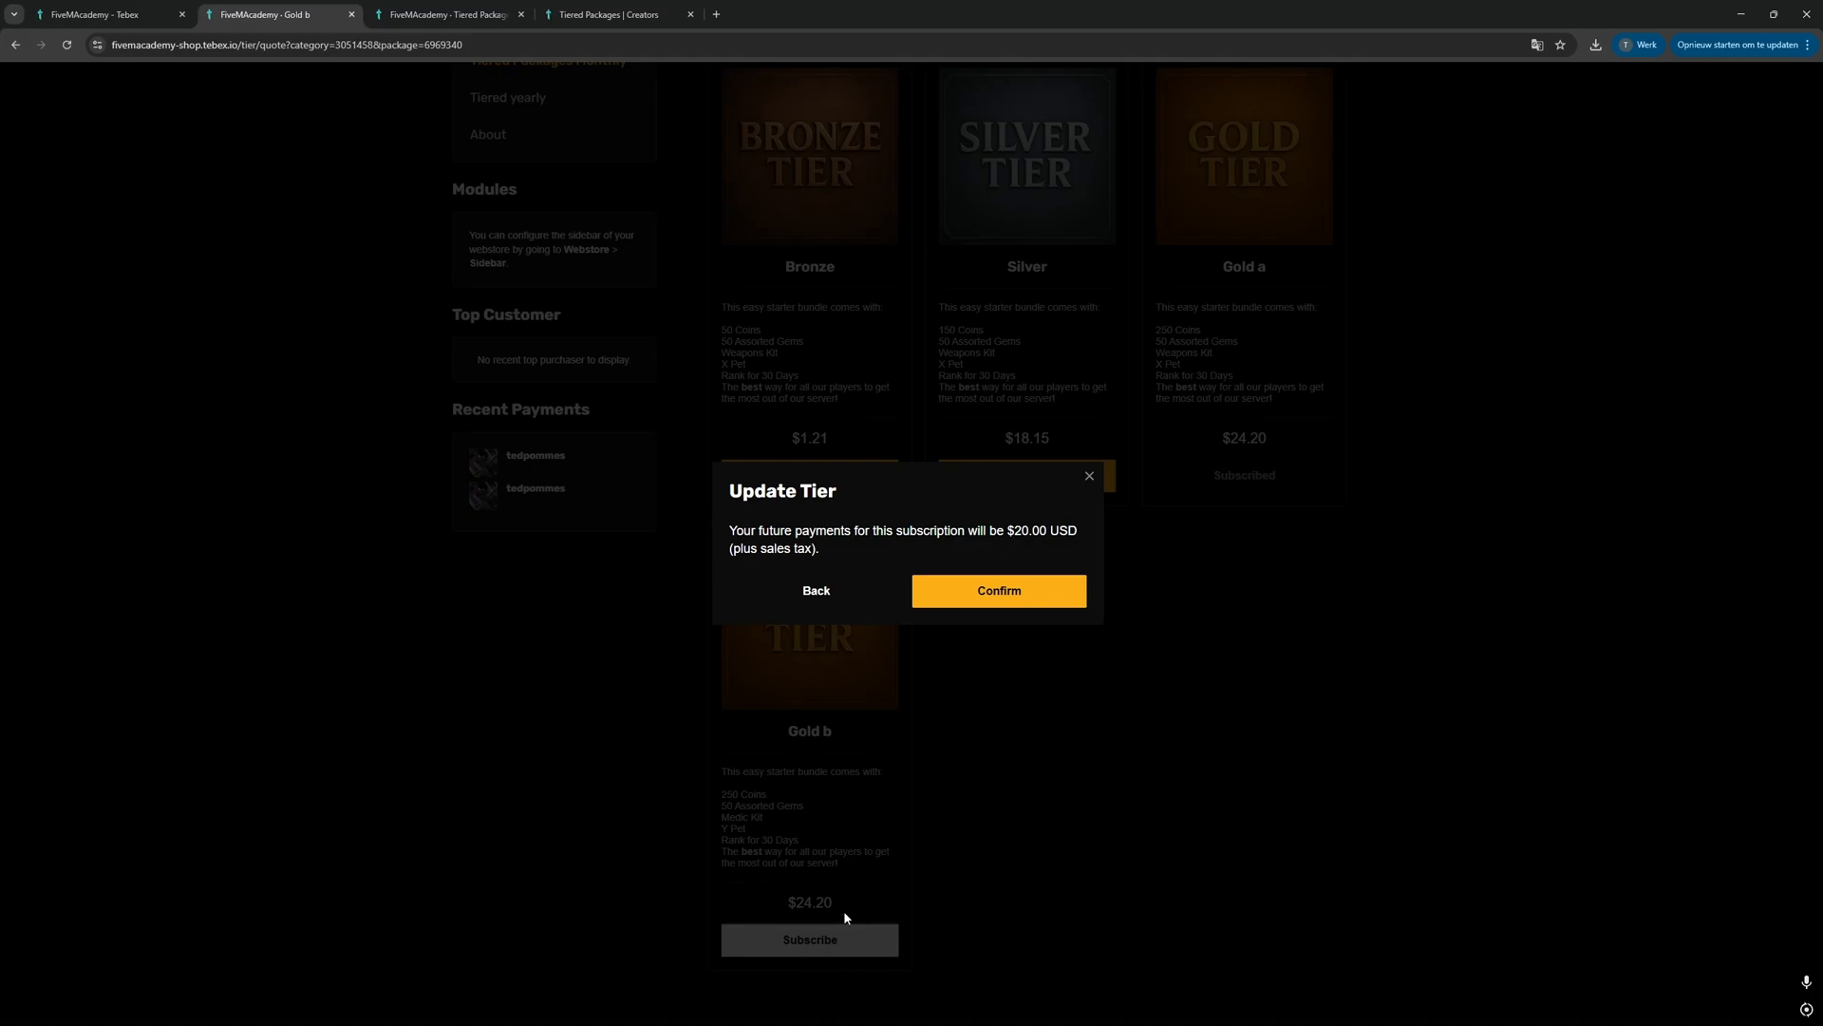
left_click(1090, 476)
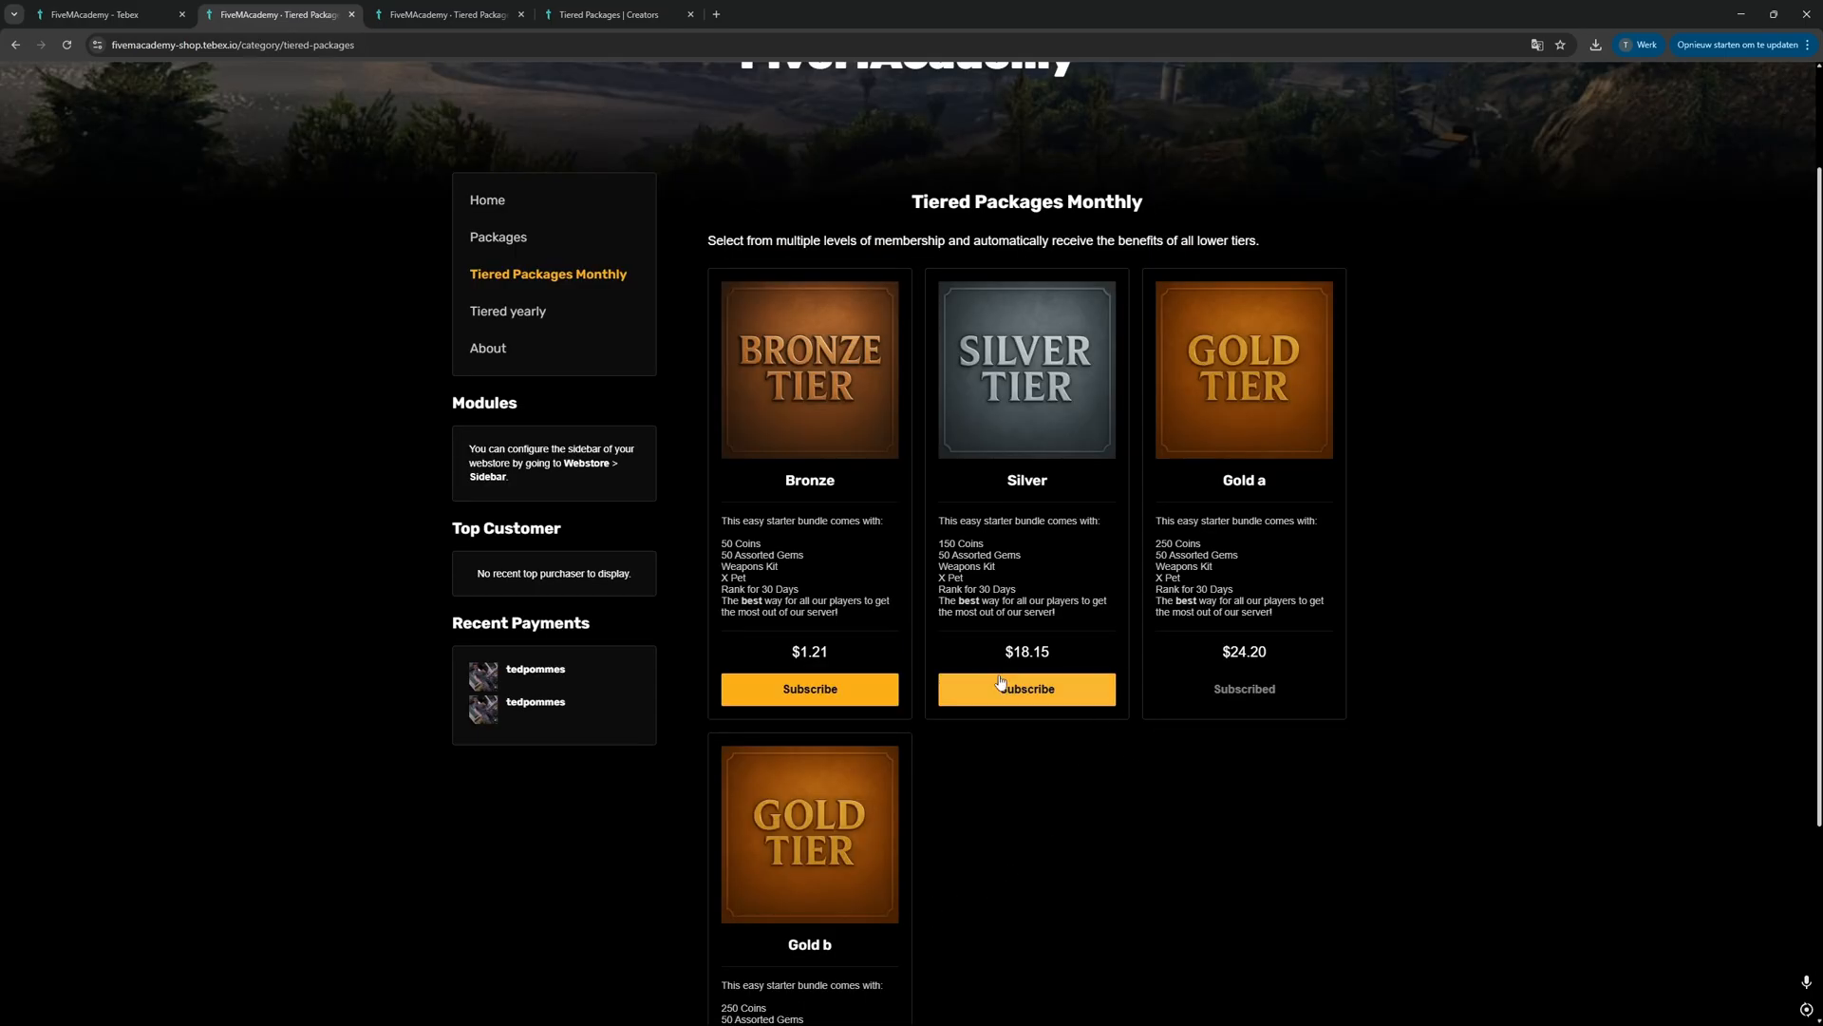